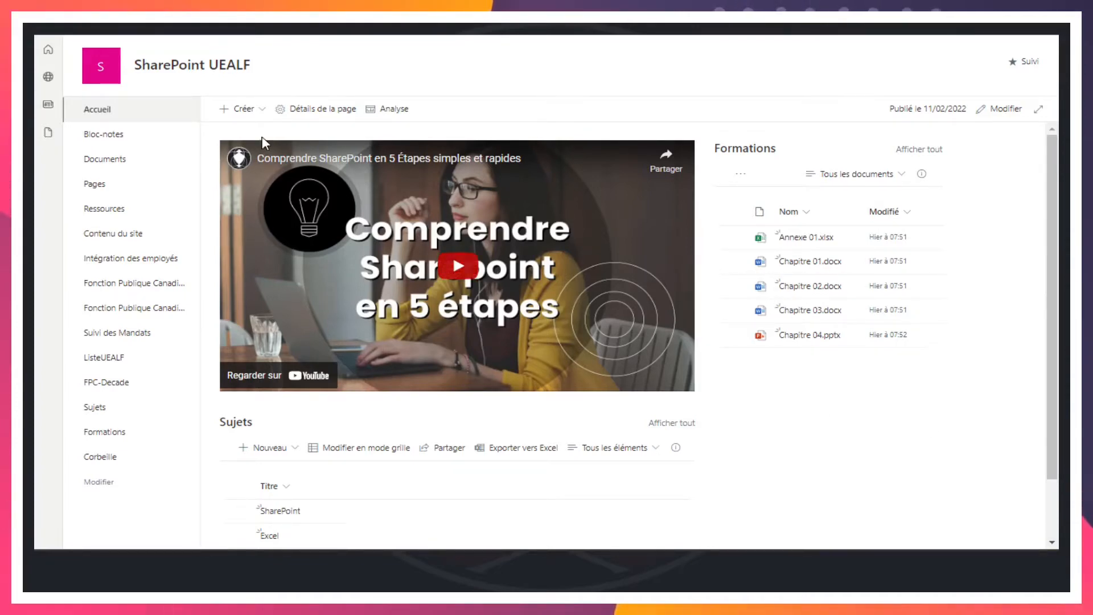
- Examine the page-creation options offered on the site's home page, in Contenu du site and in the Pages du site library
left_click(267, 114)
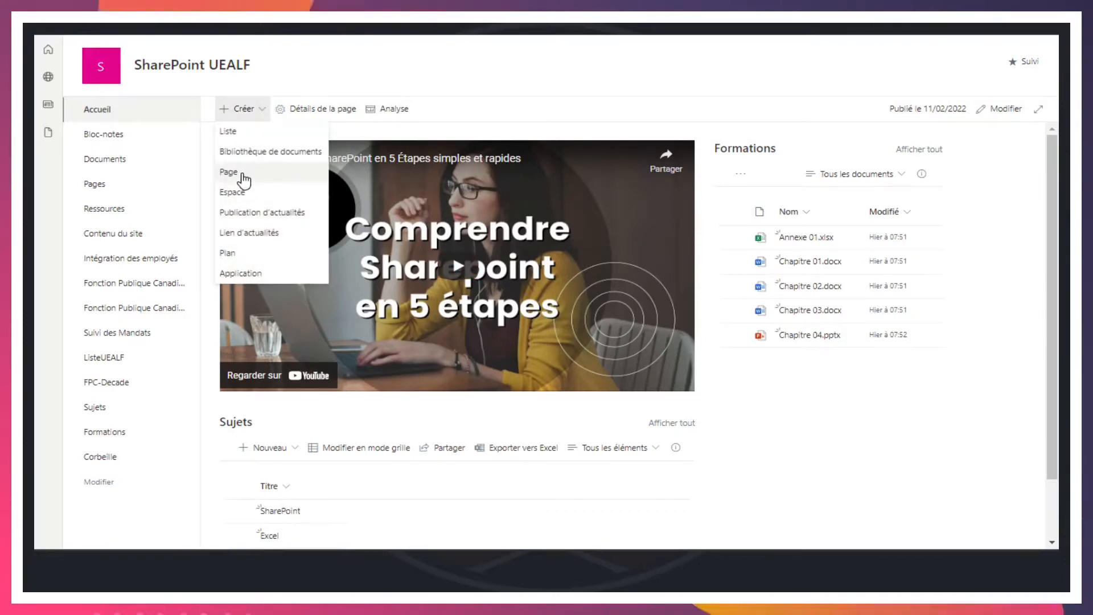
left_click(652, 73)
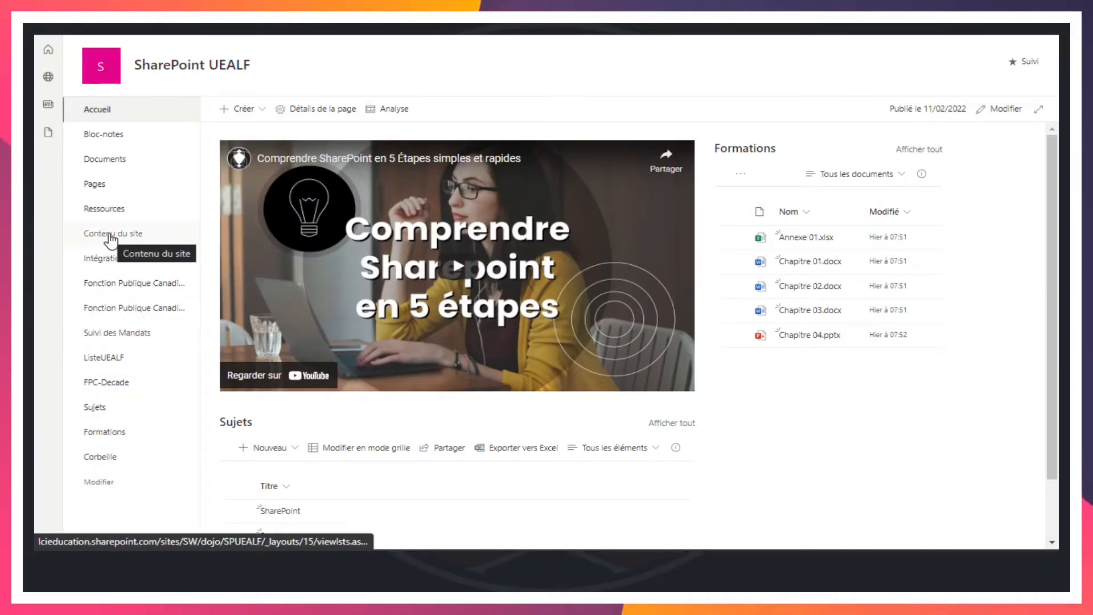
left_click(111, 239)
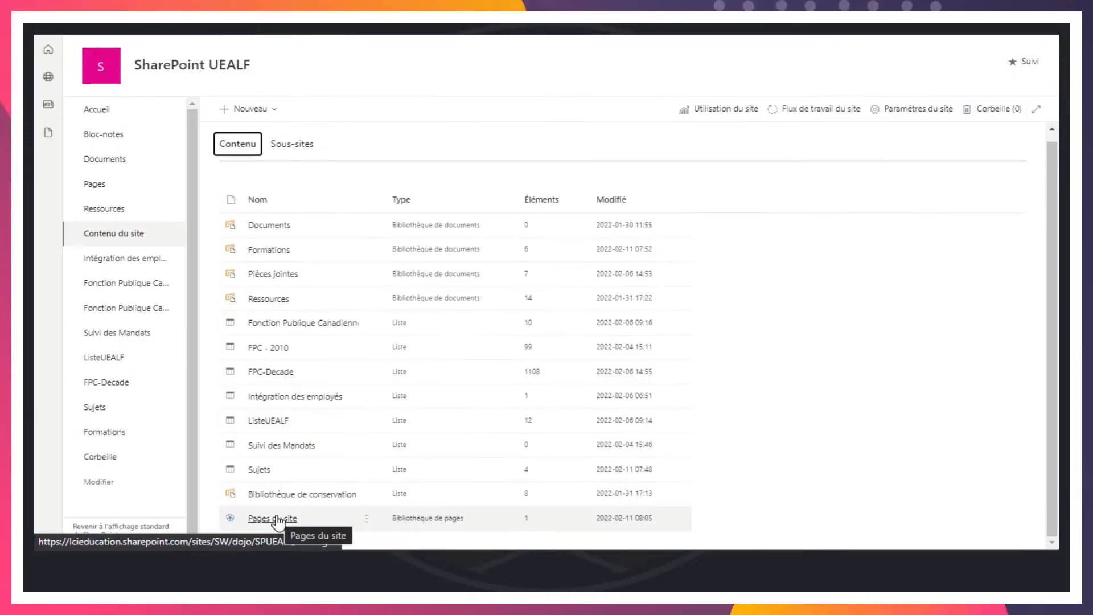
left_click(275, 114)
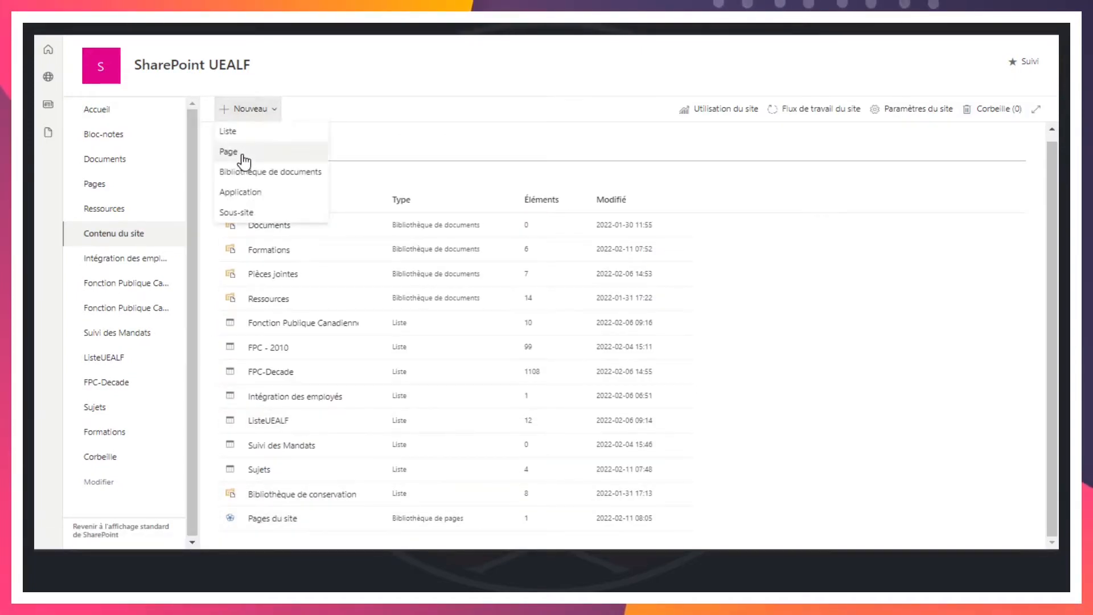
left_click(433, 98)
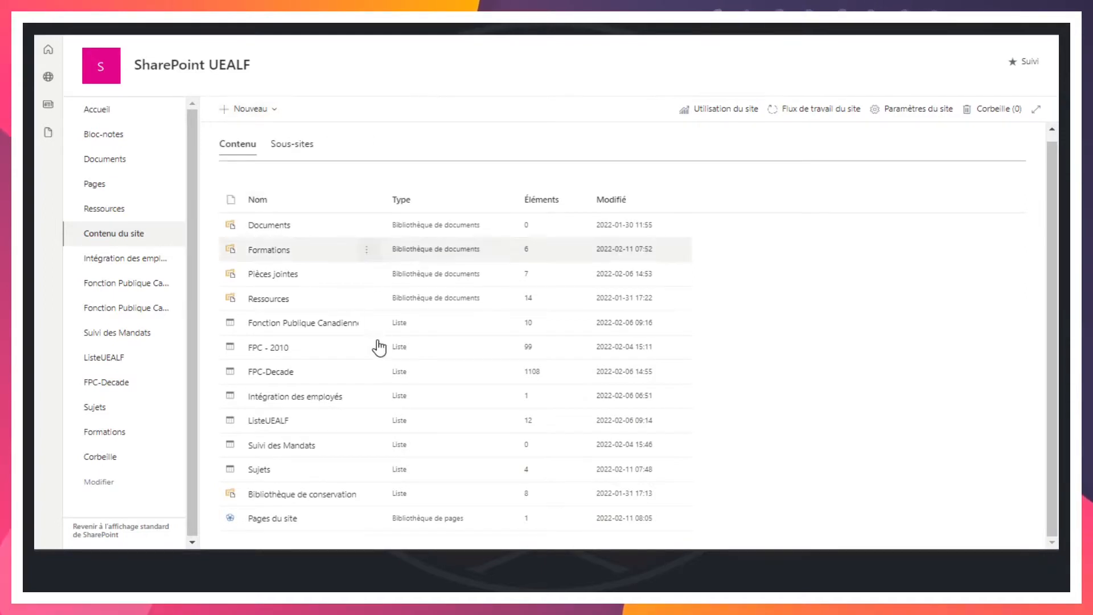
left_click(263, 519)
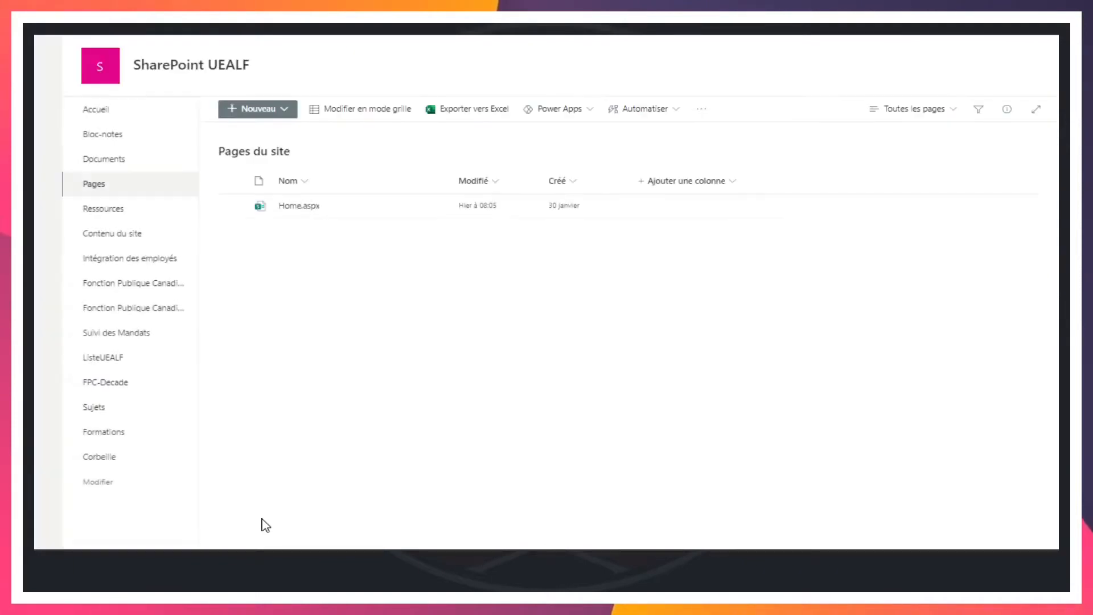
left_click(287, 114)
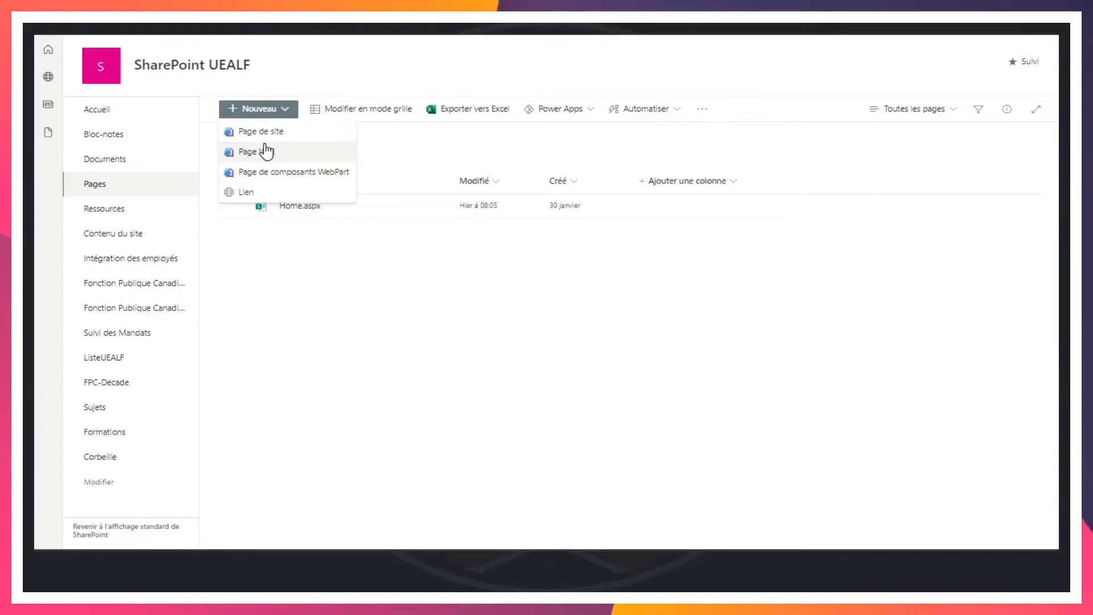
left_click(482, 355)
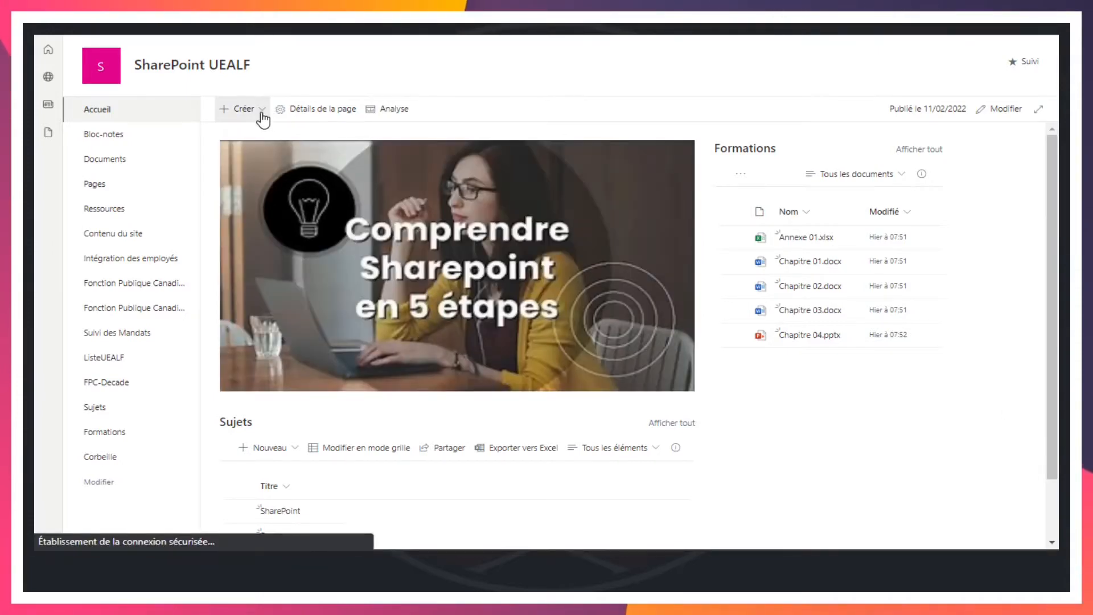
- Start a new page from the site's home page and begin the guided tour for first-time page creators
left_click(261, 114)
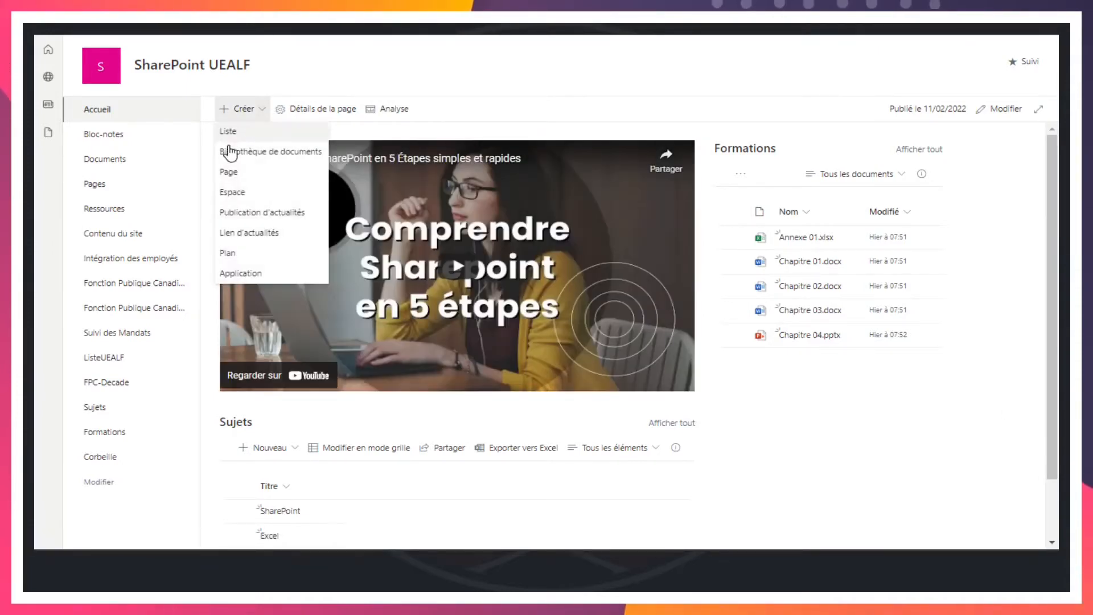
left_click(232, 172)
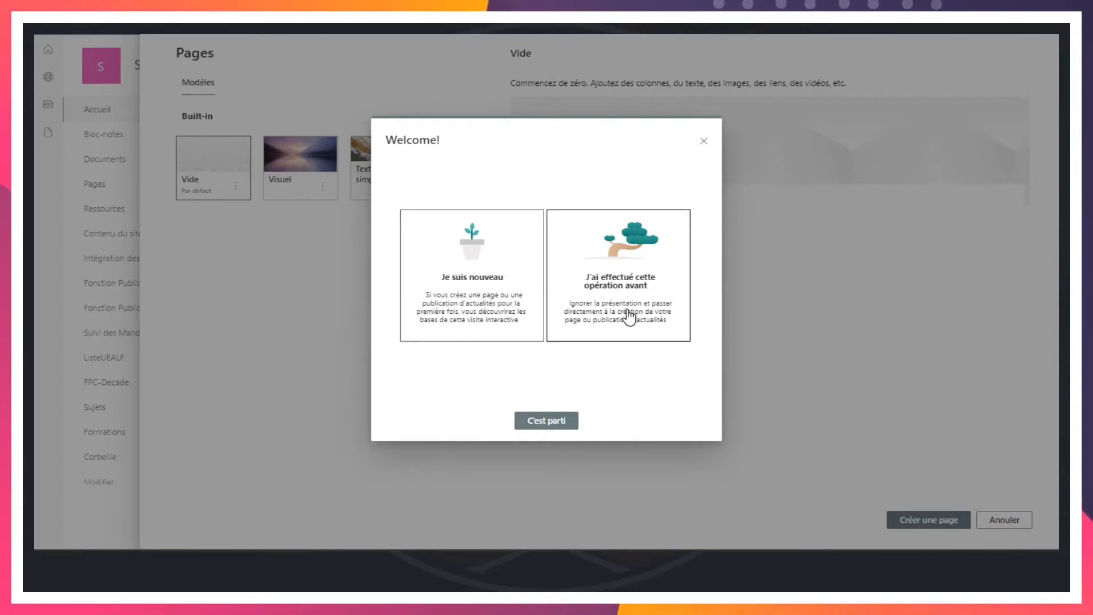
left_click(535, 421)
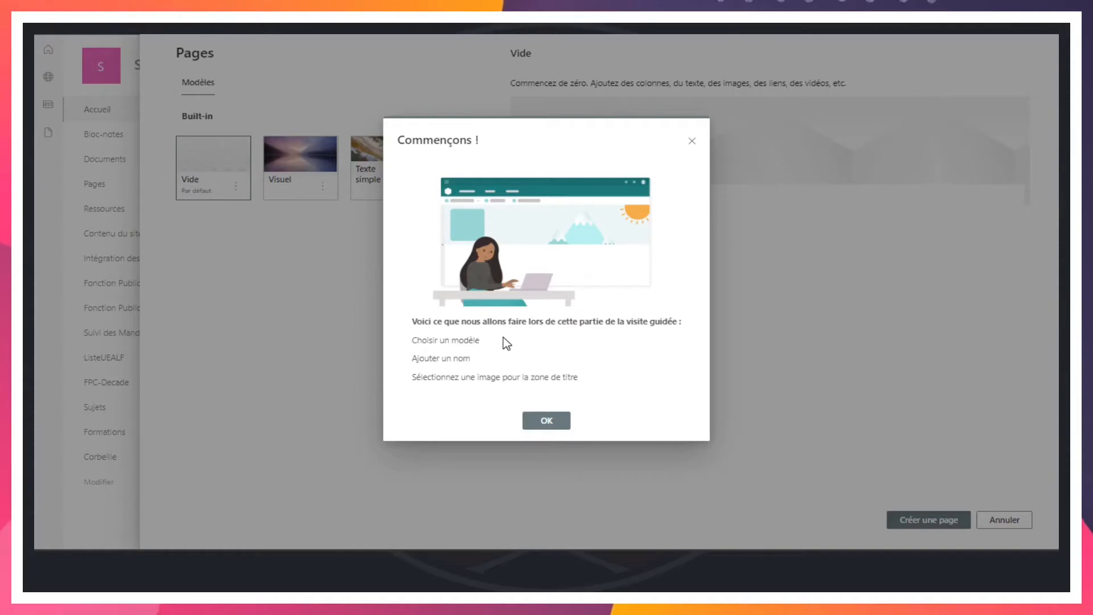
left_click_drag(408, 359, 491, 360)
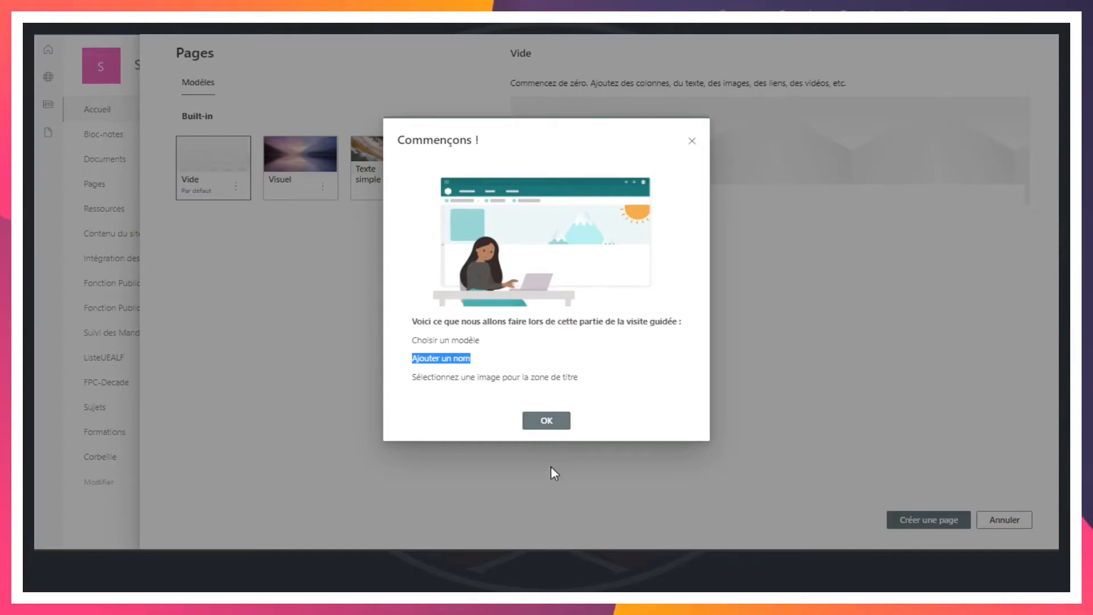
left_click(558, 422)
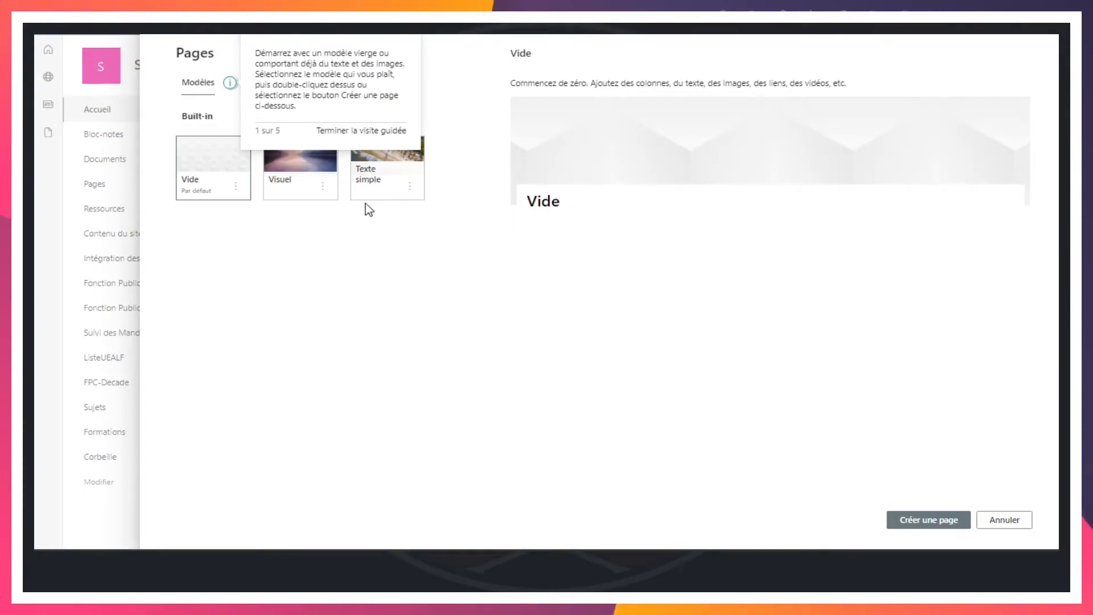
- Preview the Visuel template and create the page from the Texte simple template
left_click(290, 186)
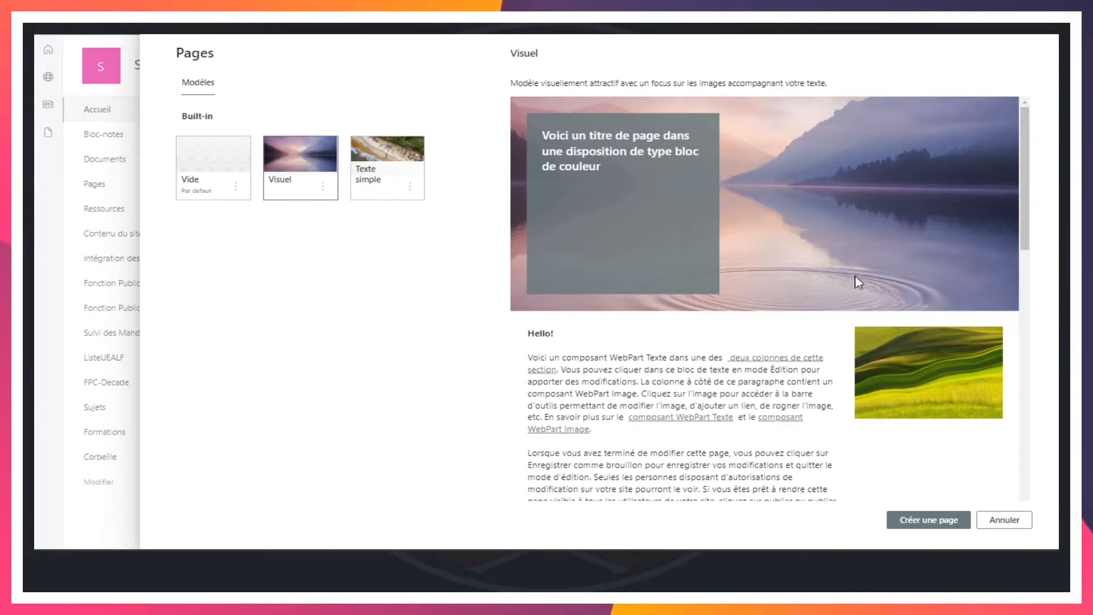
left_click(381, 178)
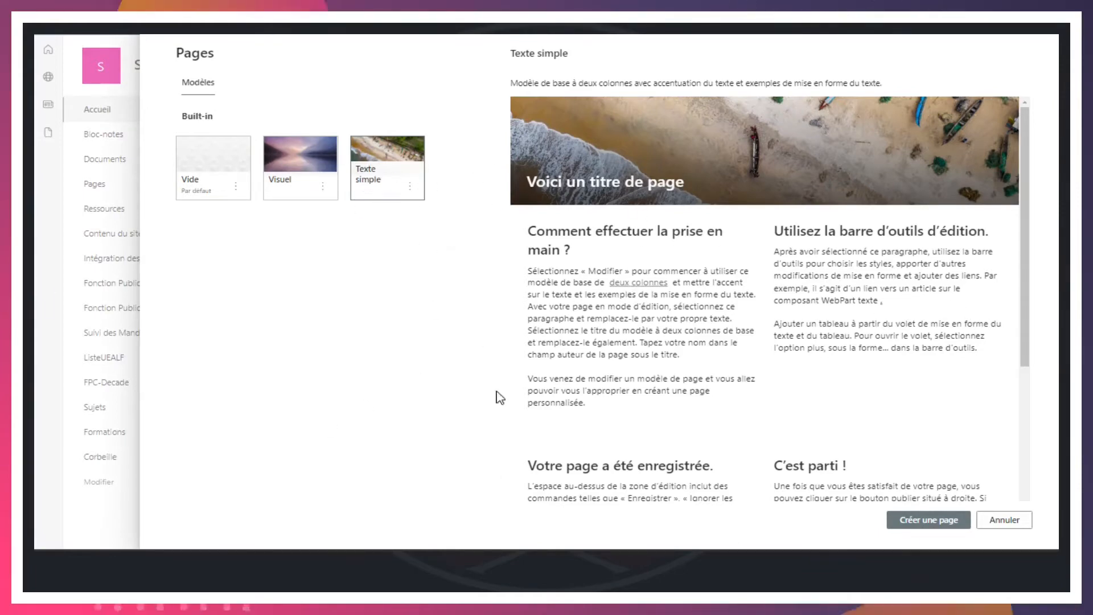
left_click(932, 523)
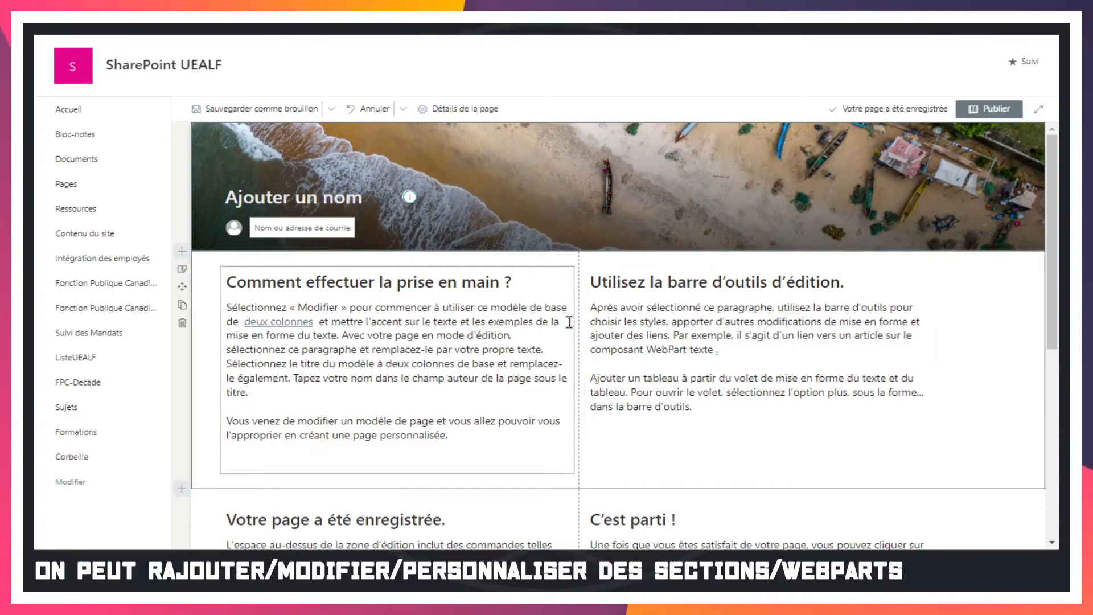
- Look over the new page's template sections and open the settings of its title area
scroll(690, 379, "down", 6)
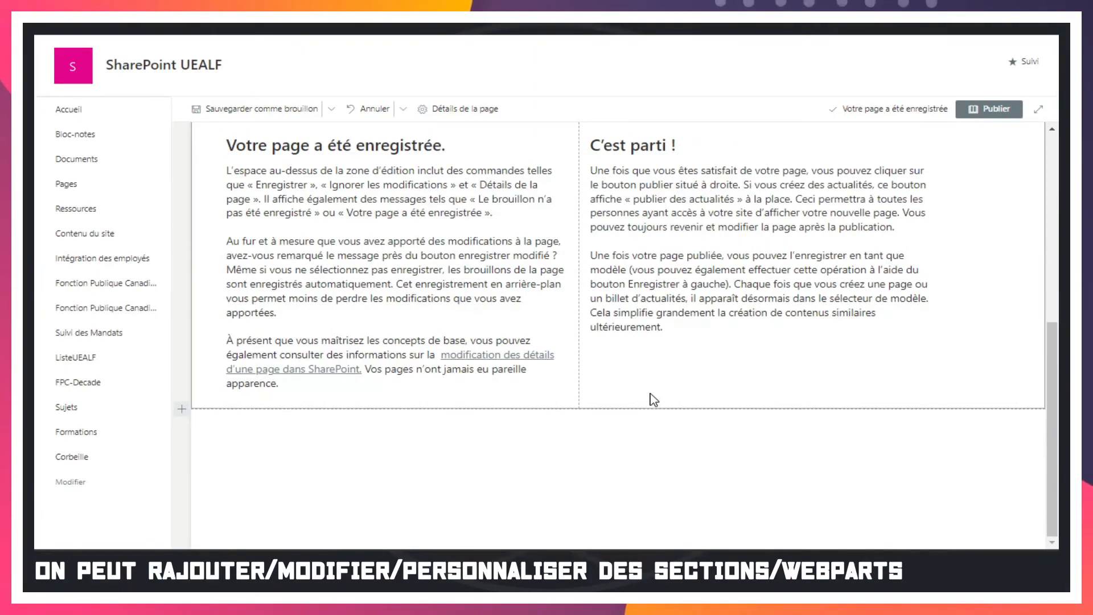
scroll(654, 400, "up", 6)
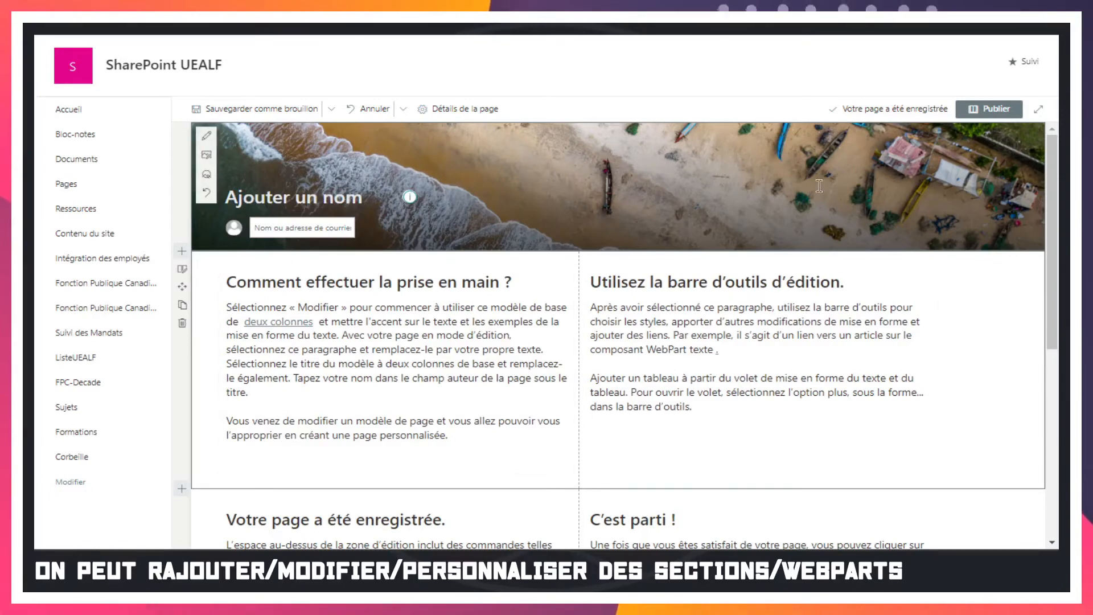
left_click(205, 137)
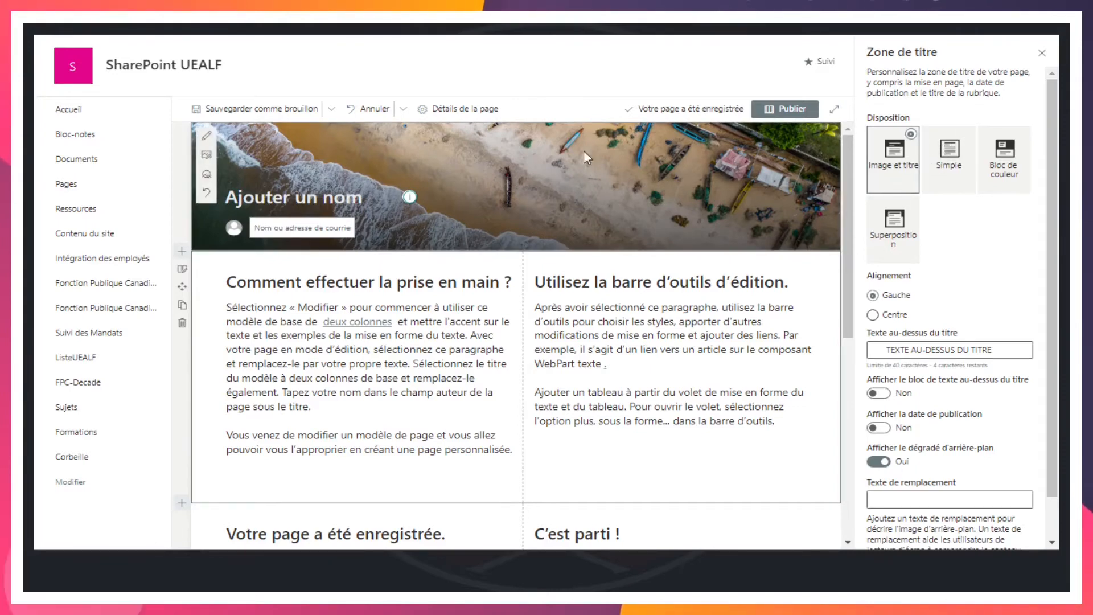
- Try the Simple, Bloc de couleur and Superposition layouts for the title area, and return to Image et titre
left_click(958, 149)
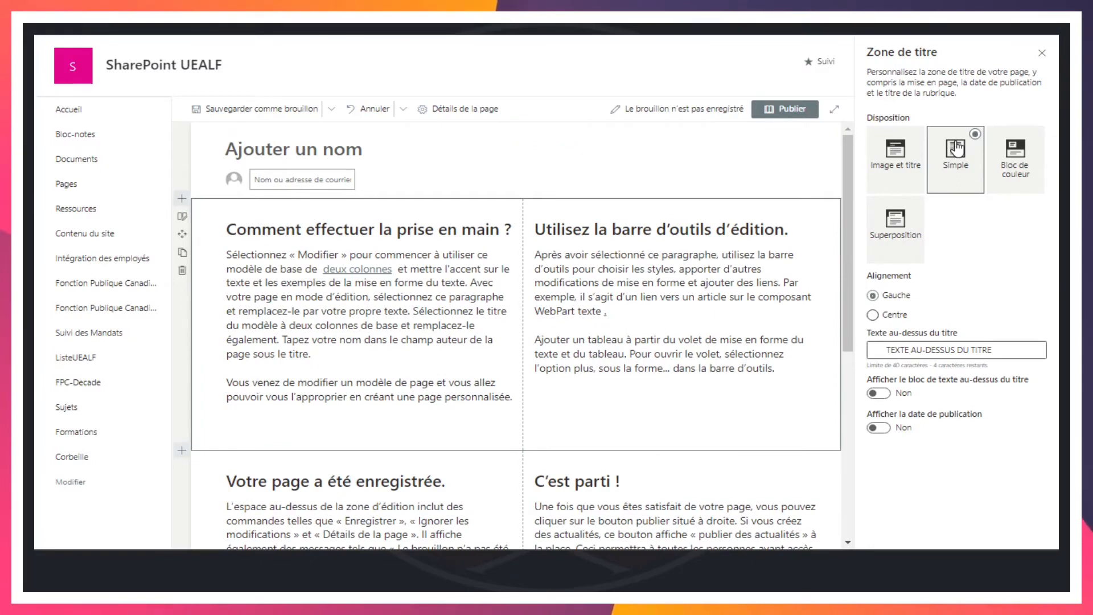
left_click(1020, 151)
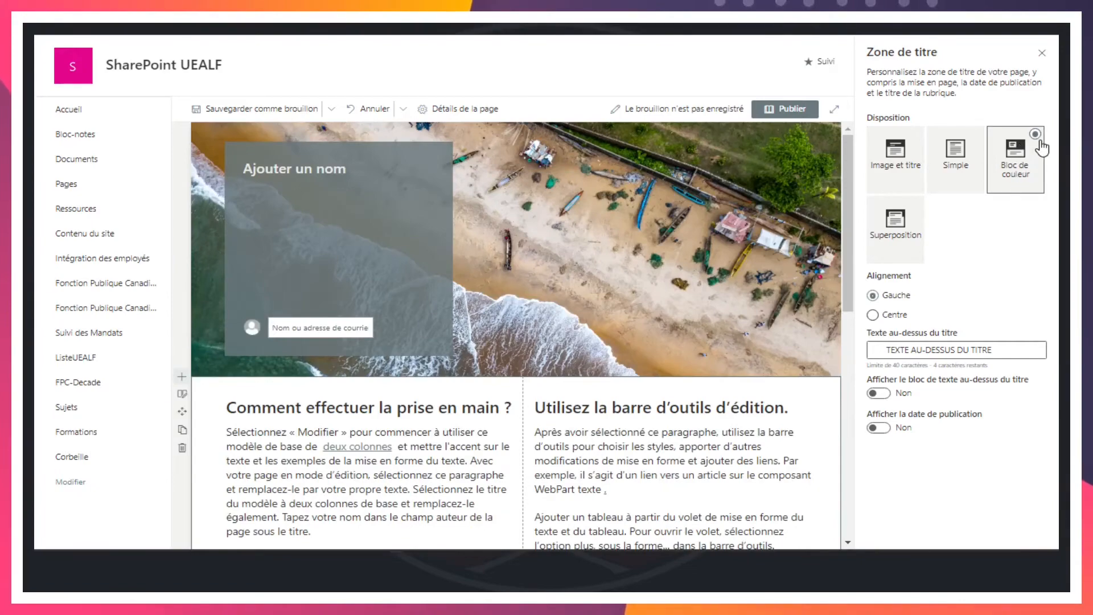
left_click(897, 223)
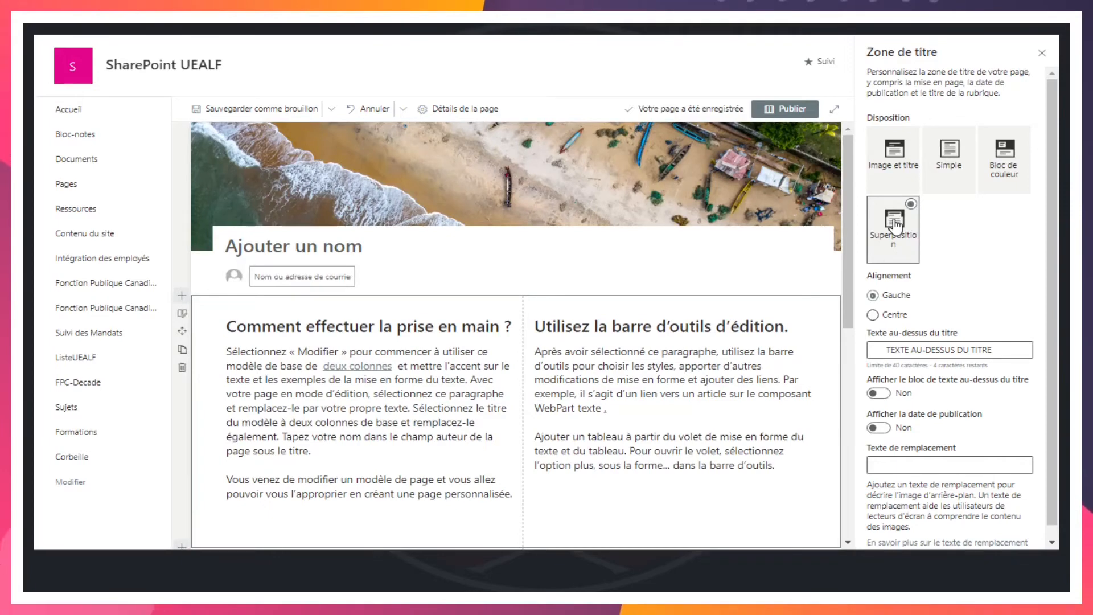
left_click(893, 154)
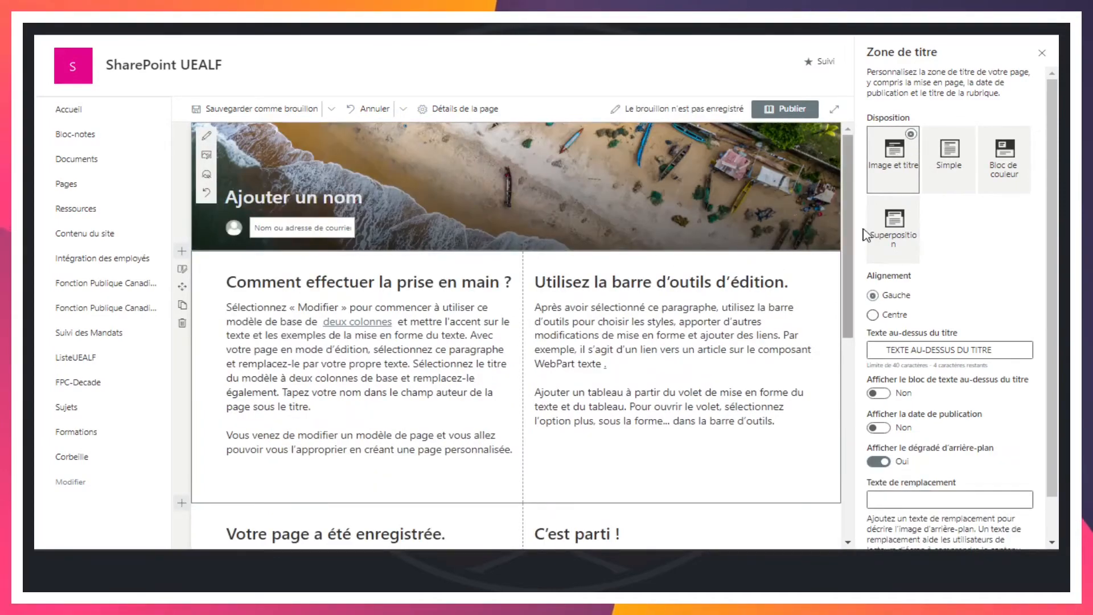
- Centre the page title and display the text block above it with the text "Ma Page Web"
left_click(874, 316)
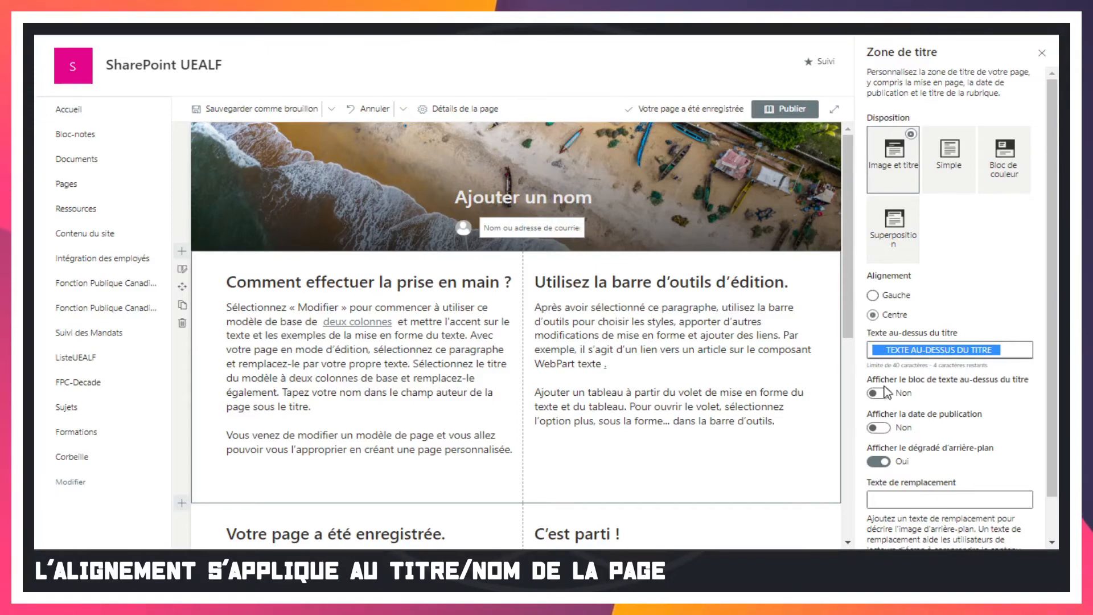
left_click(877, 393)
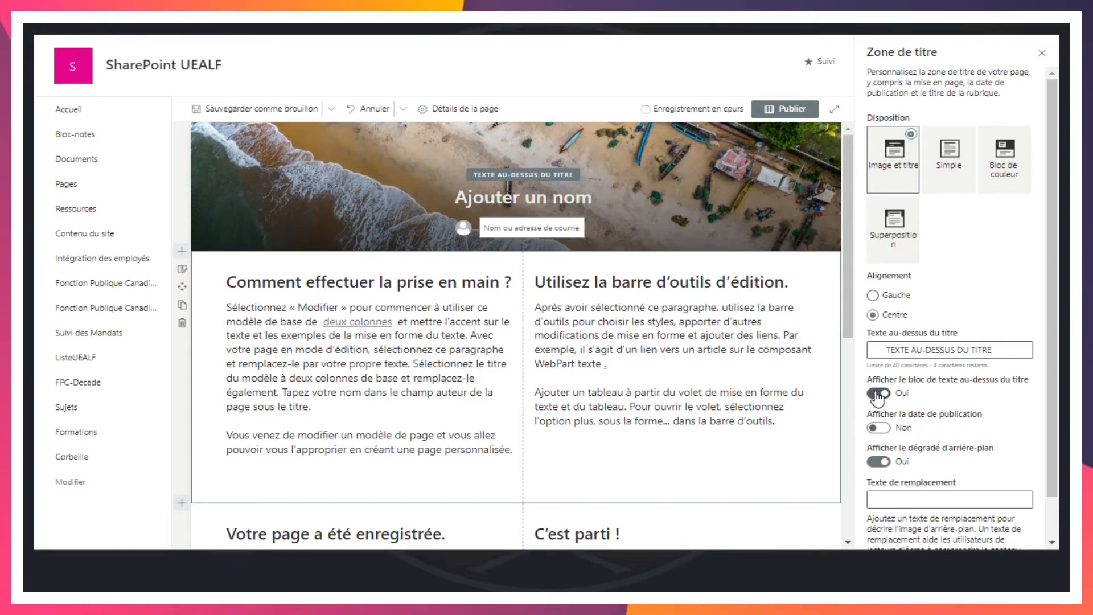
left_click_drag(1000, 353, 807, 343)
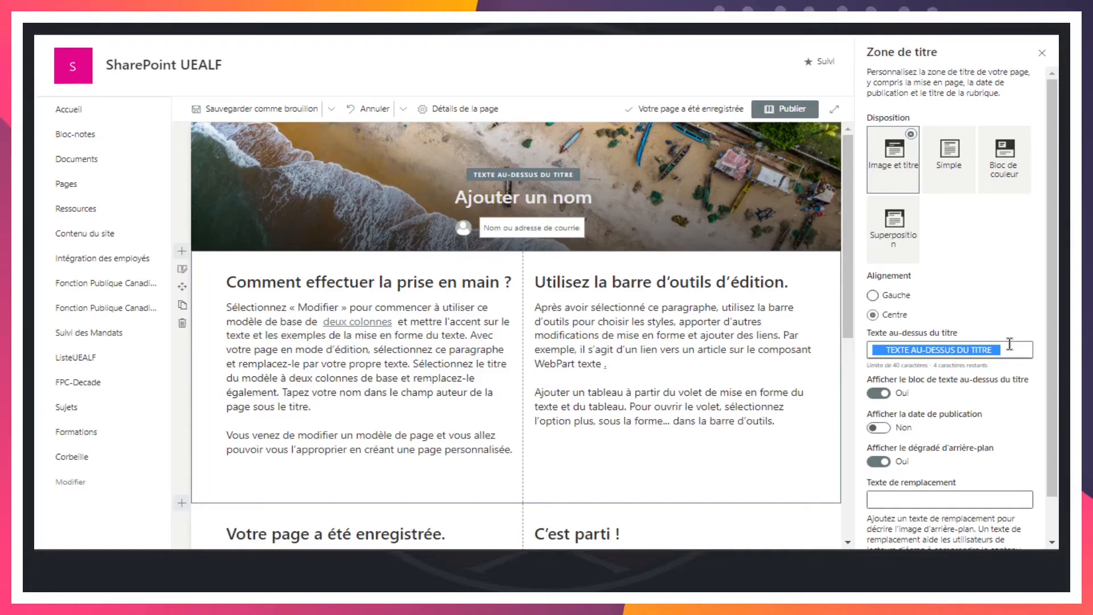
type("Ma ")
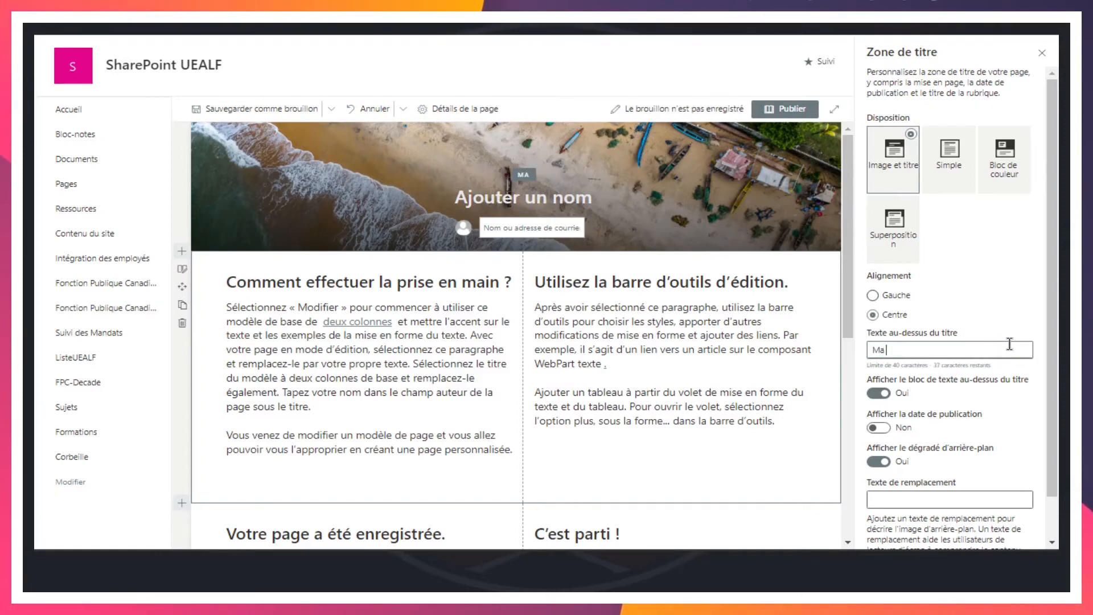
type("Page Web")
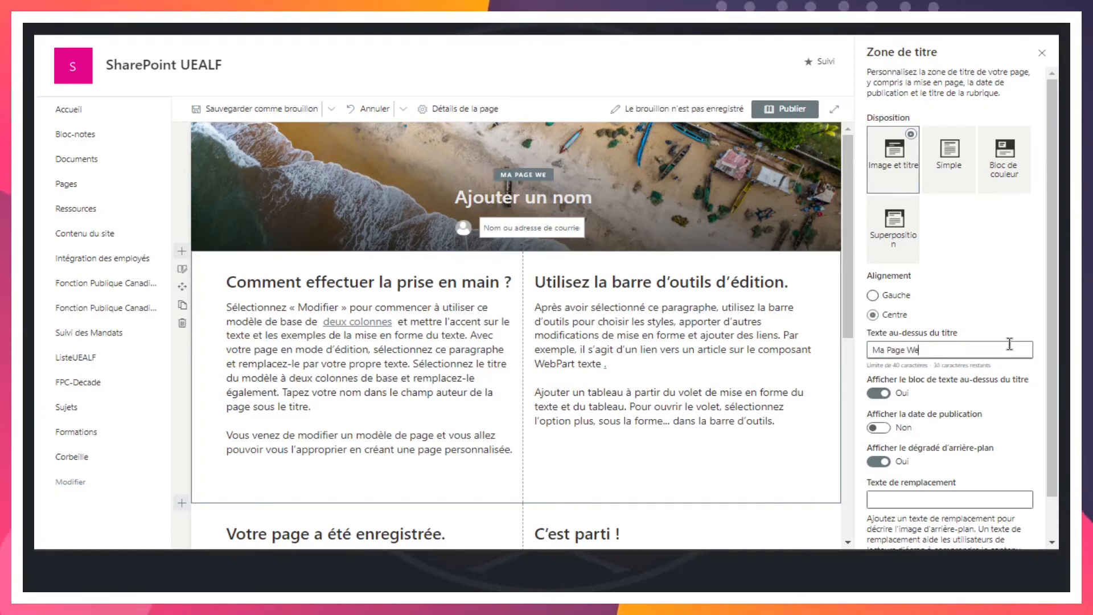
left_click(873, 295)
left_click(873, 314)
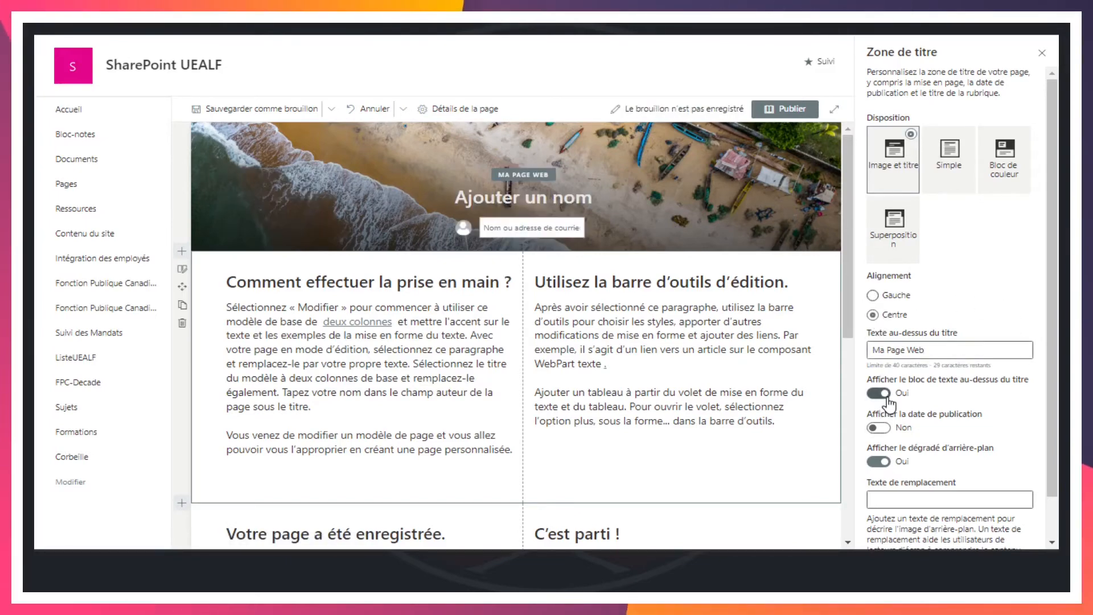
- Try showing the publication date and hiding the background gradient in the title area, and restore both settings
left_click(881, 428)
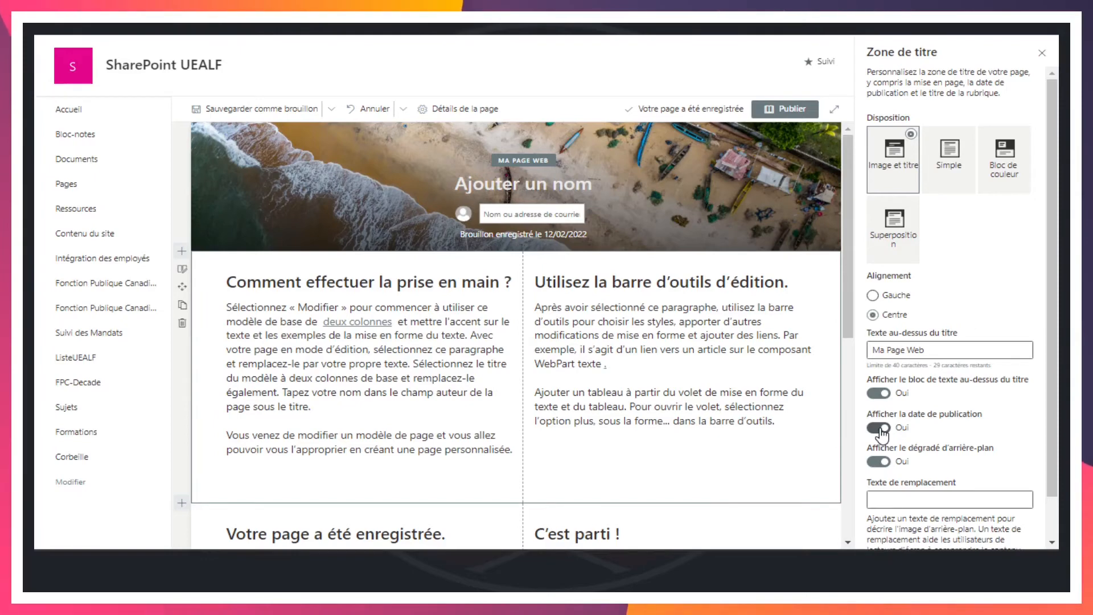
left_click(881, 428)
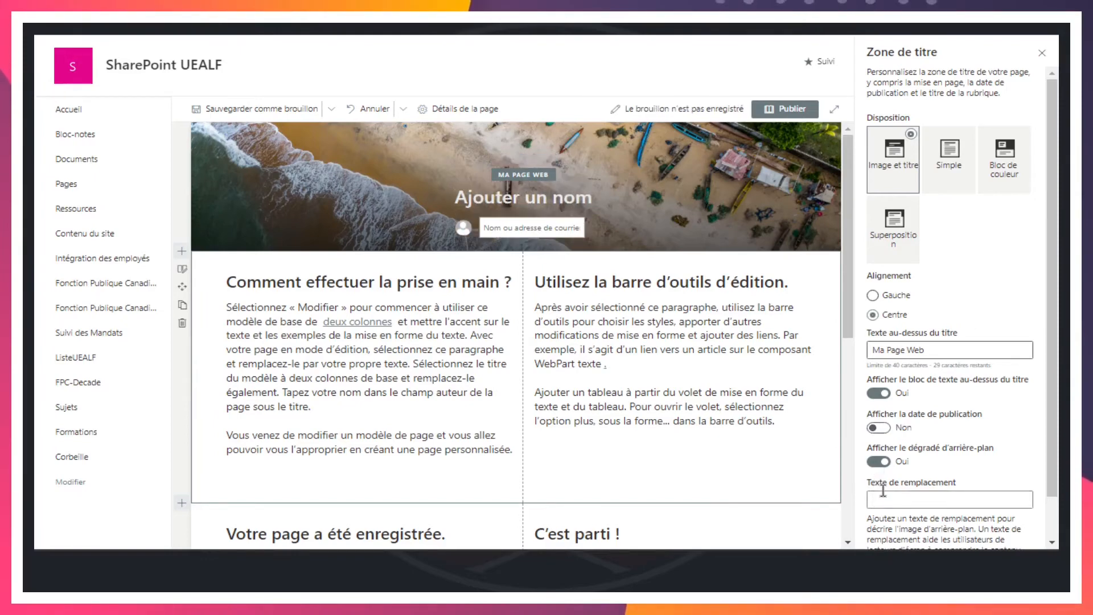
left_click(879, 461)
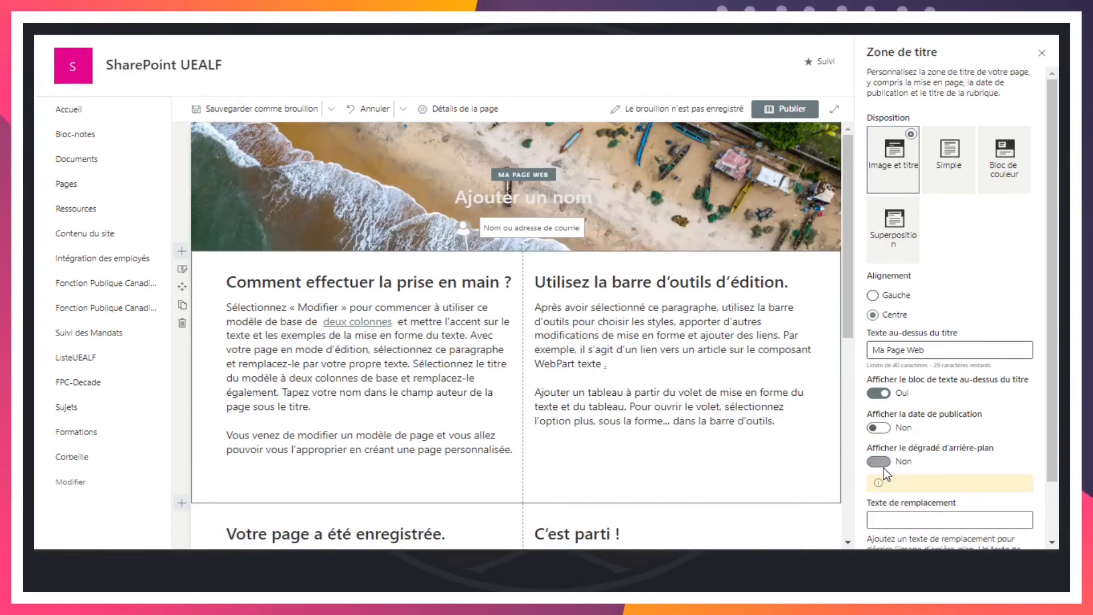
left_click(879, 461)
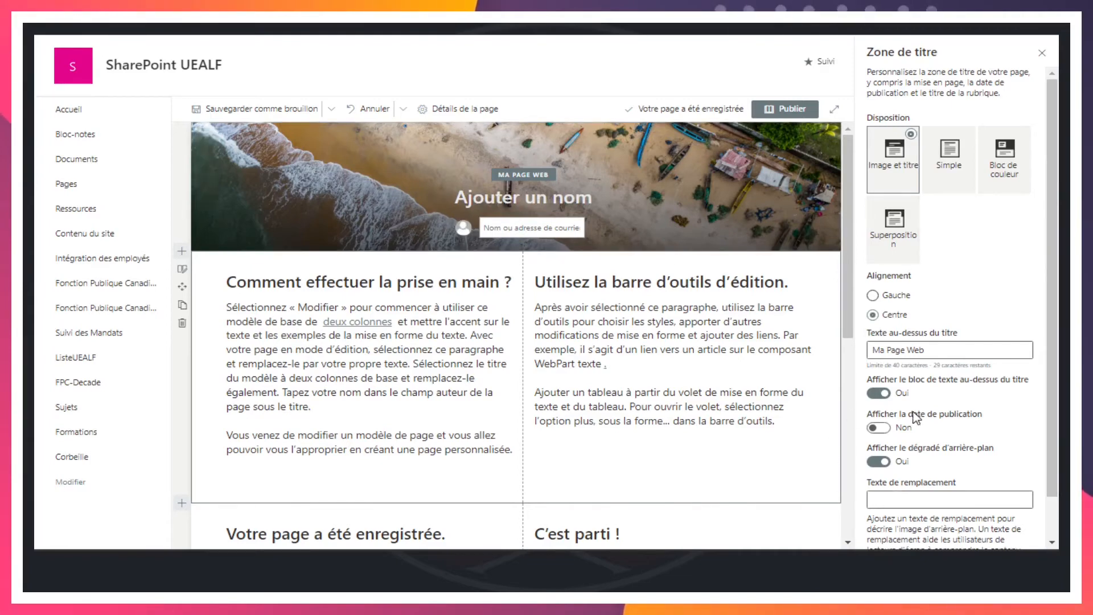
scroll(939, 410, "down", 1)
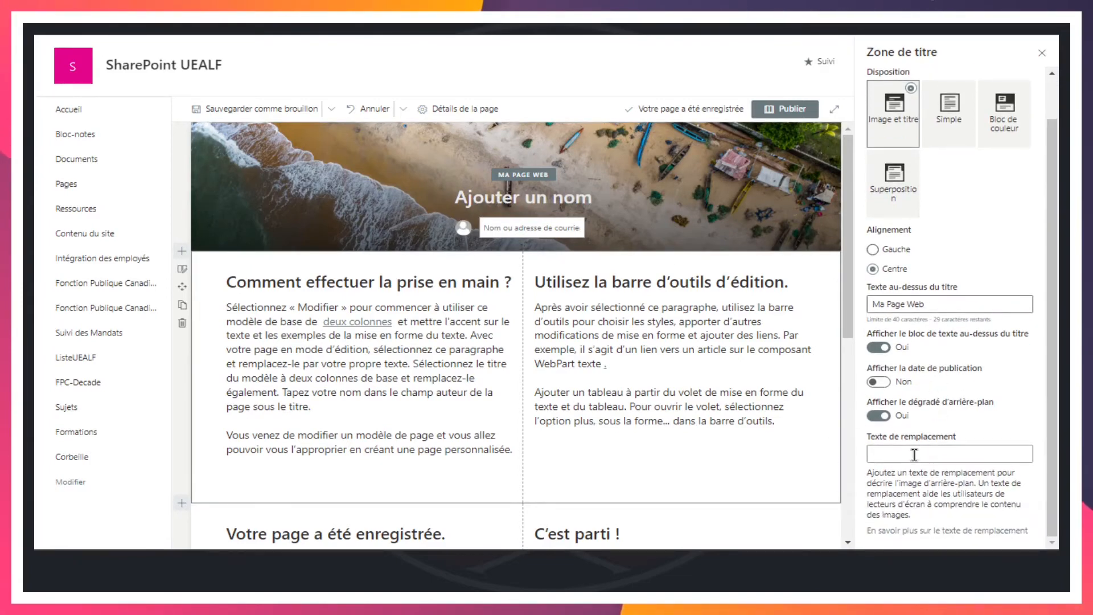
scroll(913, 454, "up", 1)
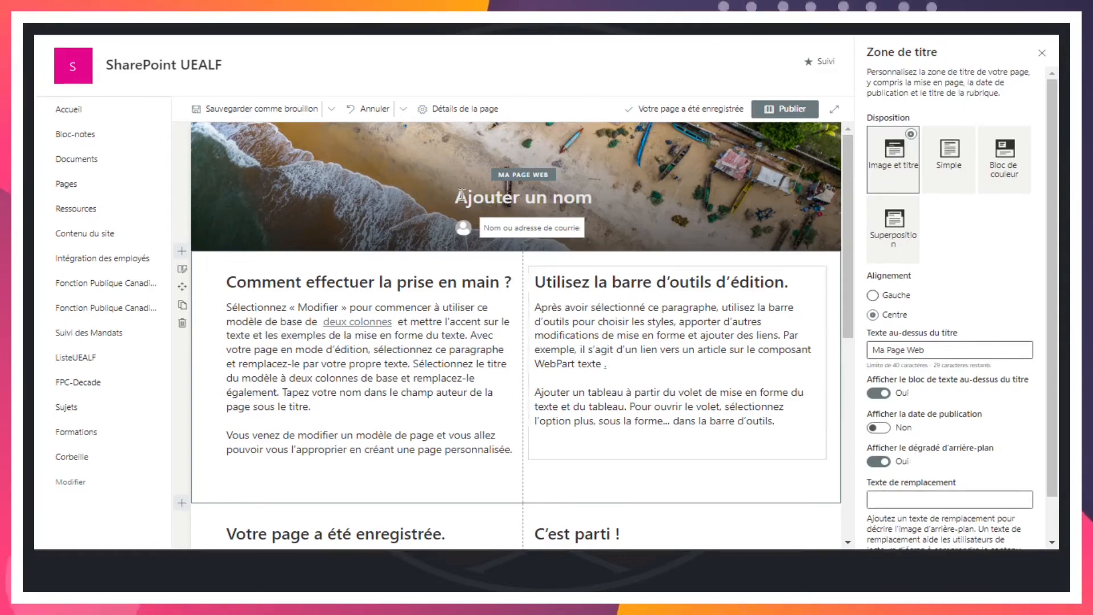
- Try the dark tiger photo from the stock images as the title area's background
mouse_move(357, 144)
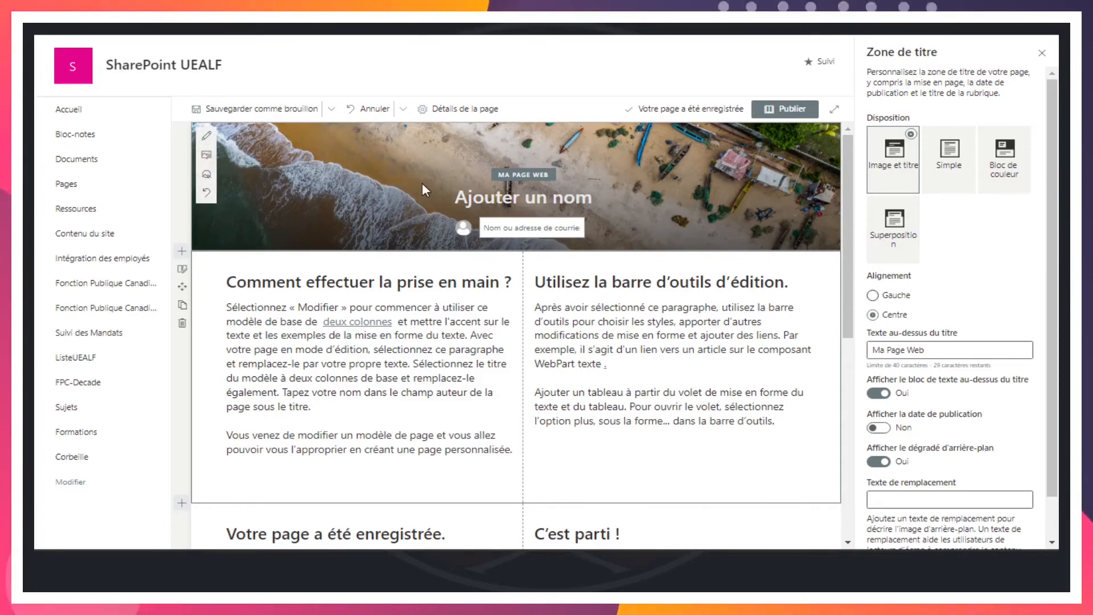
left_click(206, 156)
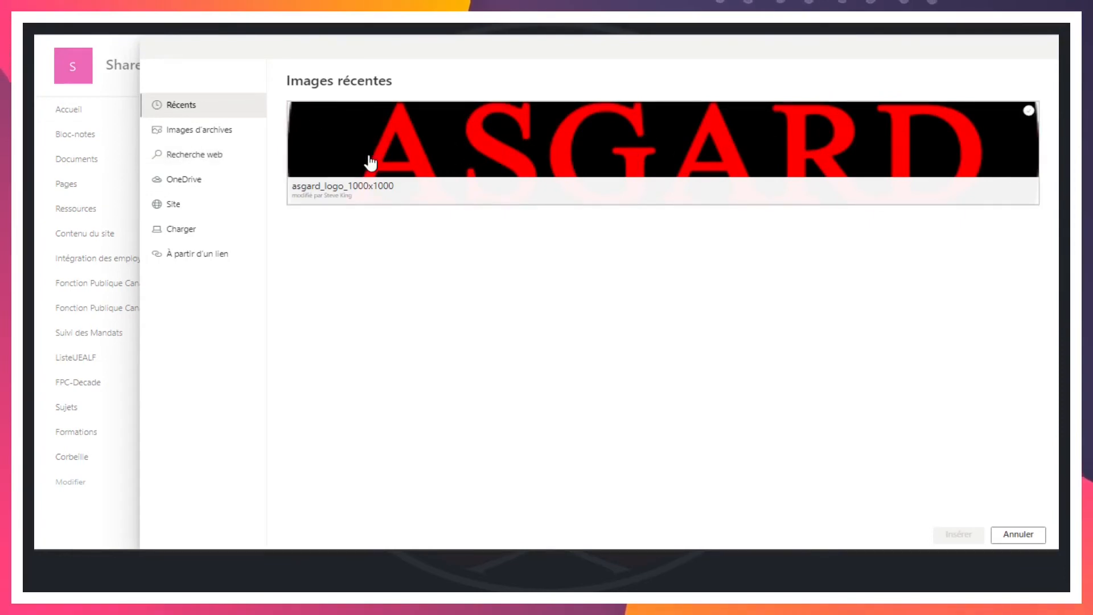
left_click(193, 130)
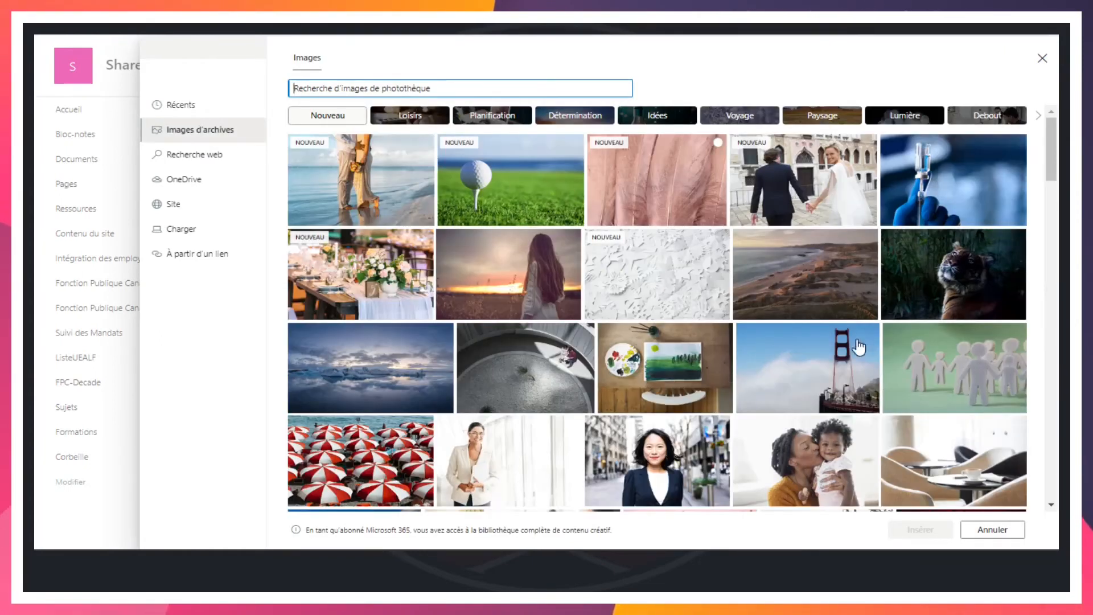
scroll(808, 280, "down", 4)
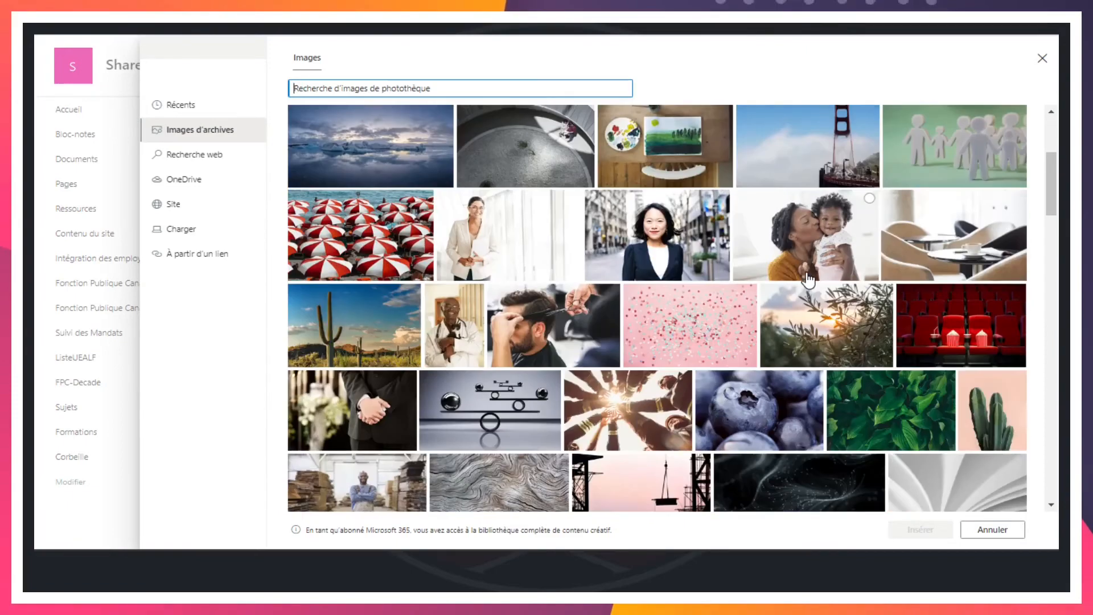
scroll(808, 280, "up", 4)
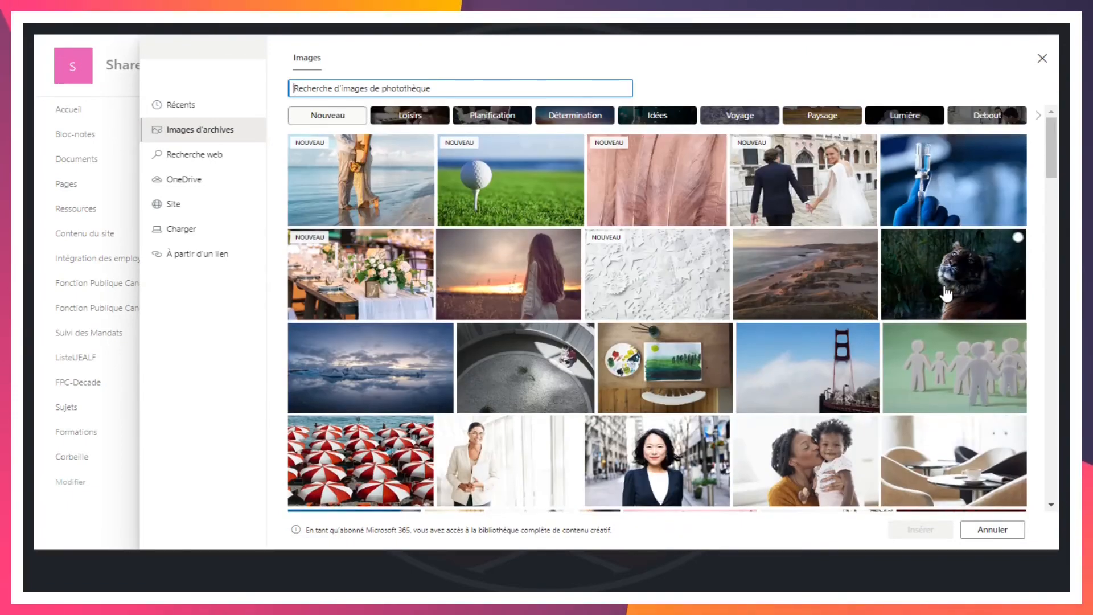
left_click(959, 268)
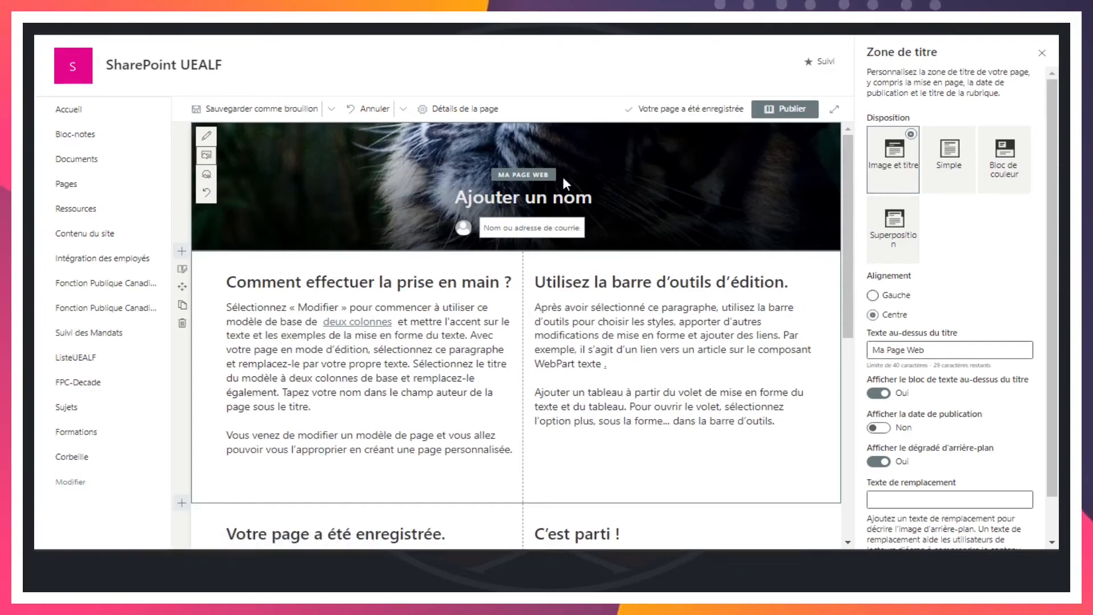
- Try different focal points for the tiger image in the title area, shifting between its upper-left corner and centre
left_click(207, 180)
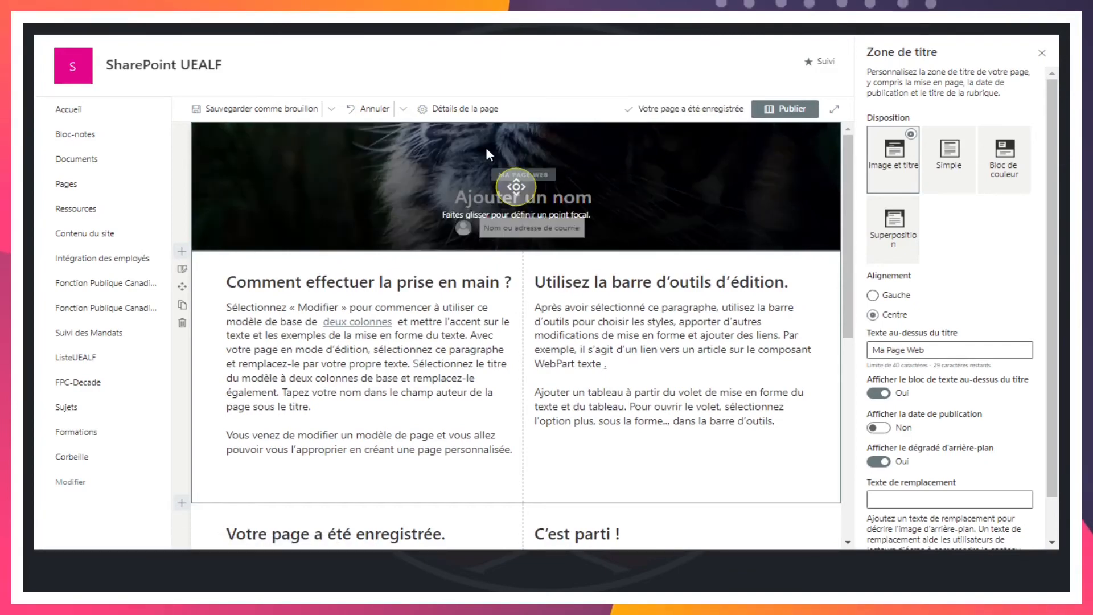
left_click_drag(484, 181, 191, 130)
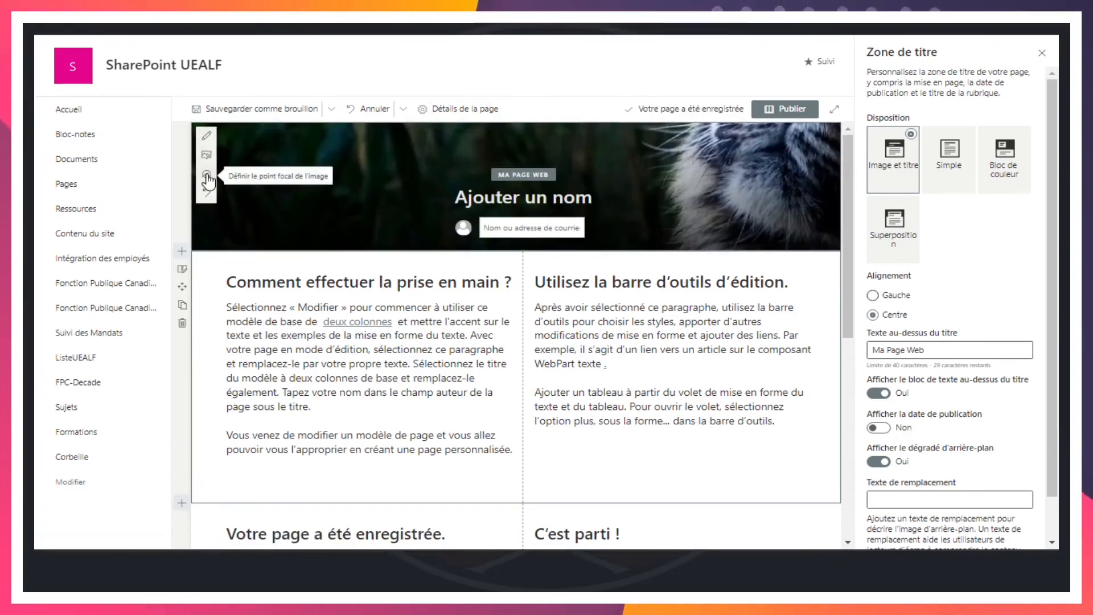
left_click(207, 175)
left_click_drag(279, 179, 472, 189)
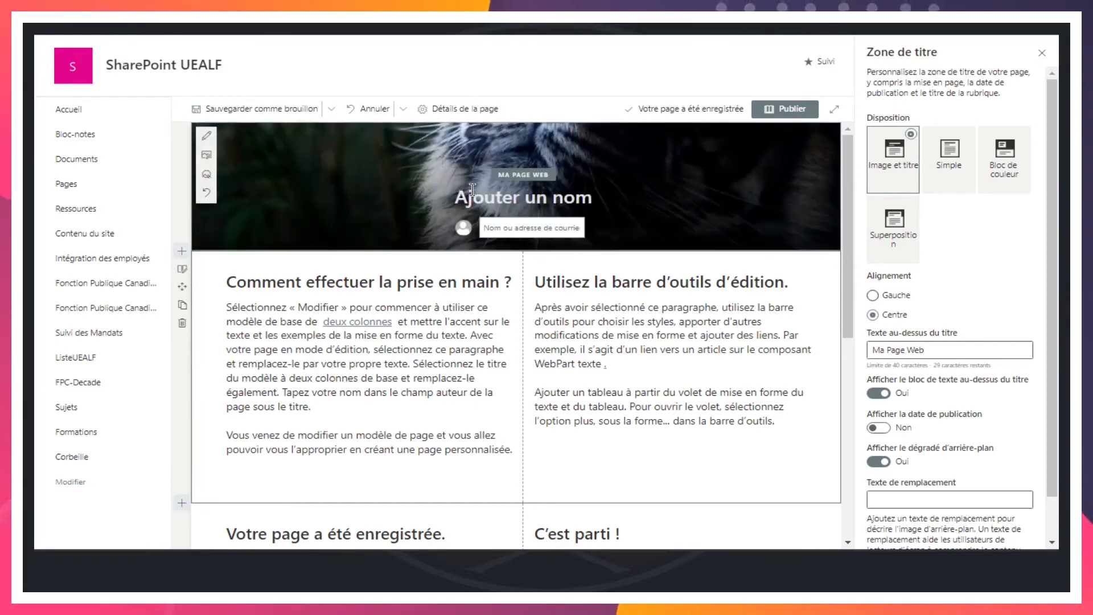
left_click(207, 174)
left_click_drag(298, 181, 208, 130)
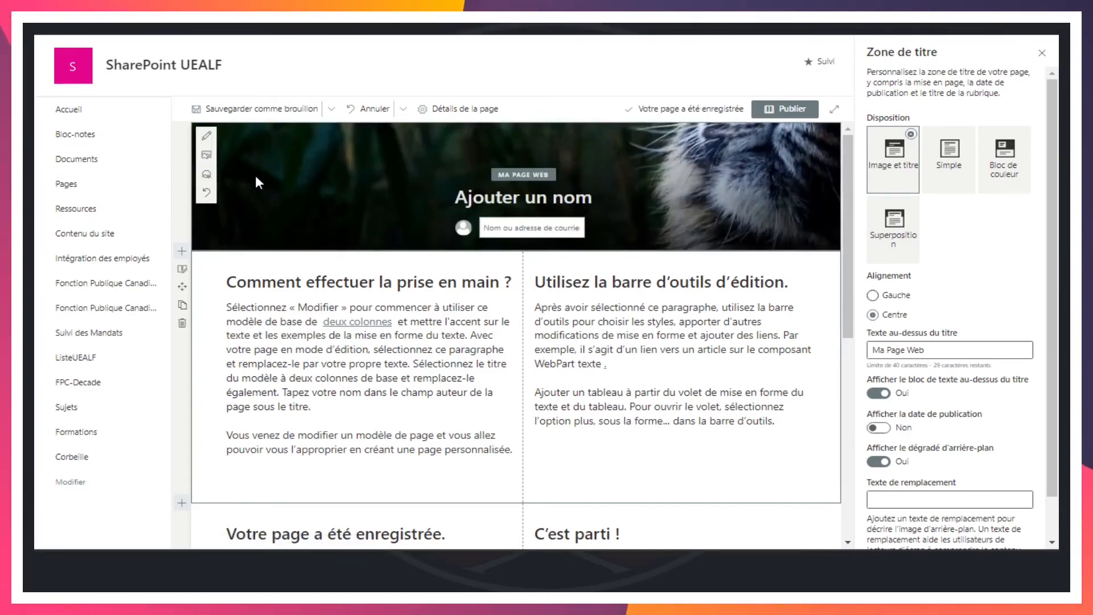
- Replace the title area's background with the stock image of a city skyline with skyscrapers
left_click(206, 156)
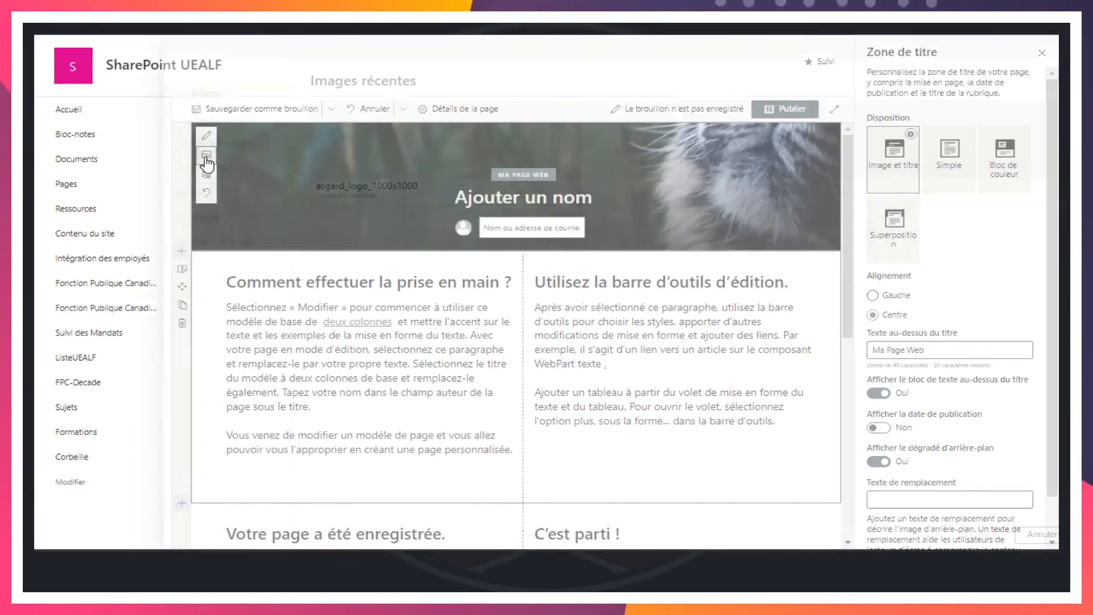
left_click(187, 134)
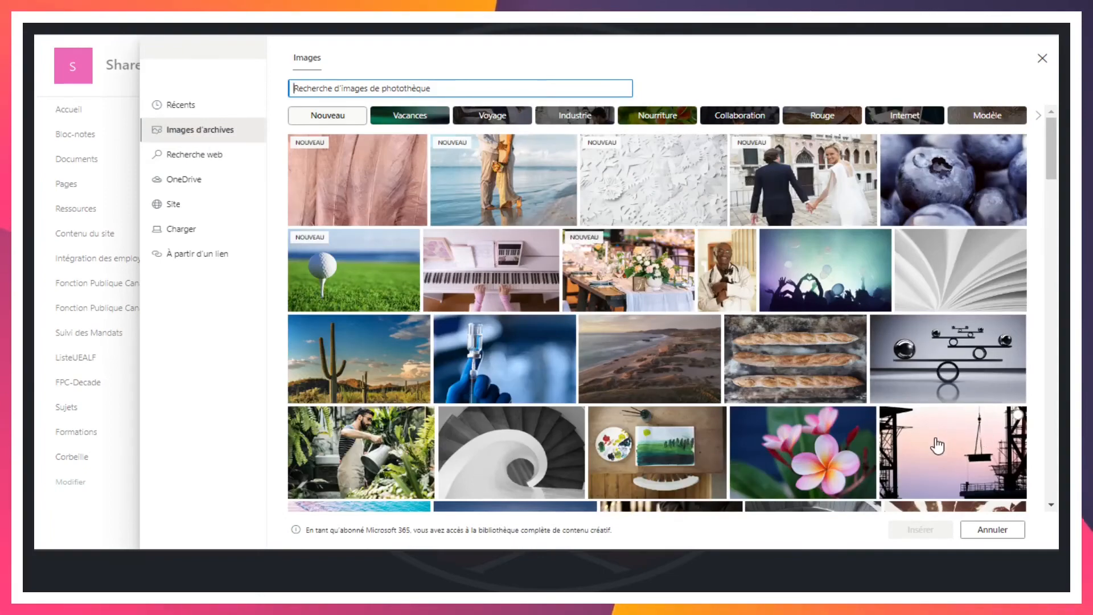
scroll(825, 451, "down", 10)
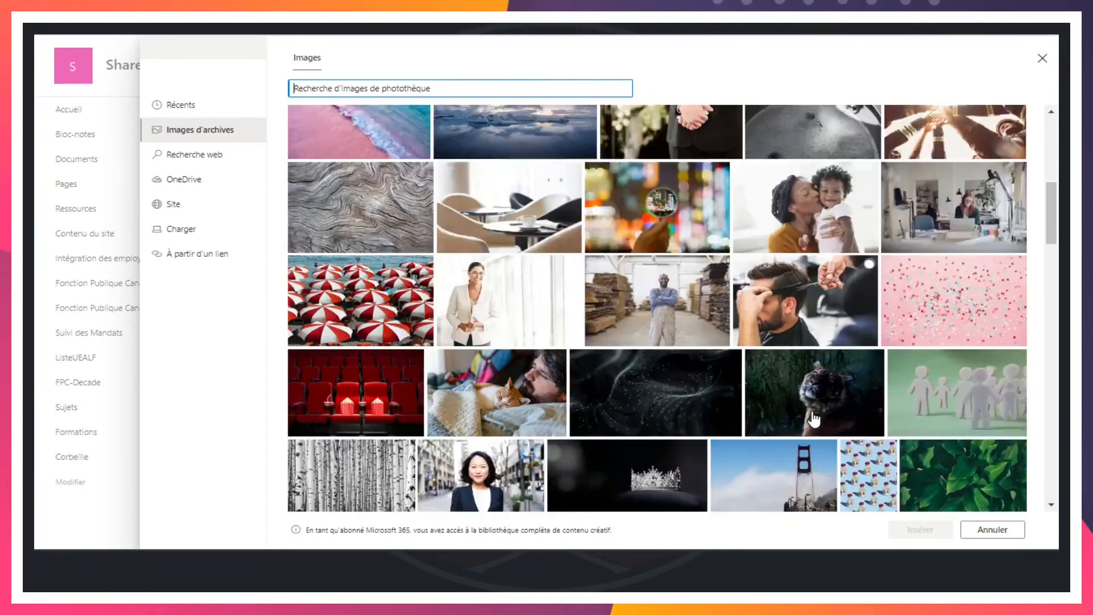
scroll(814, 418, "down", 2)
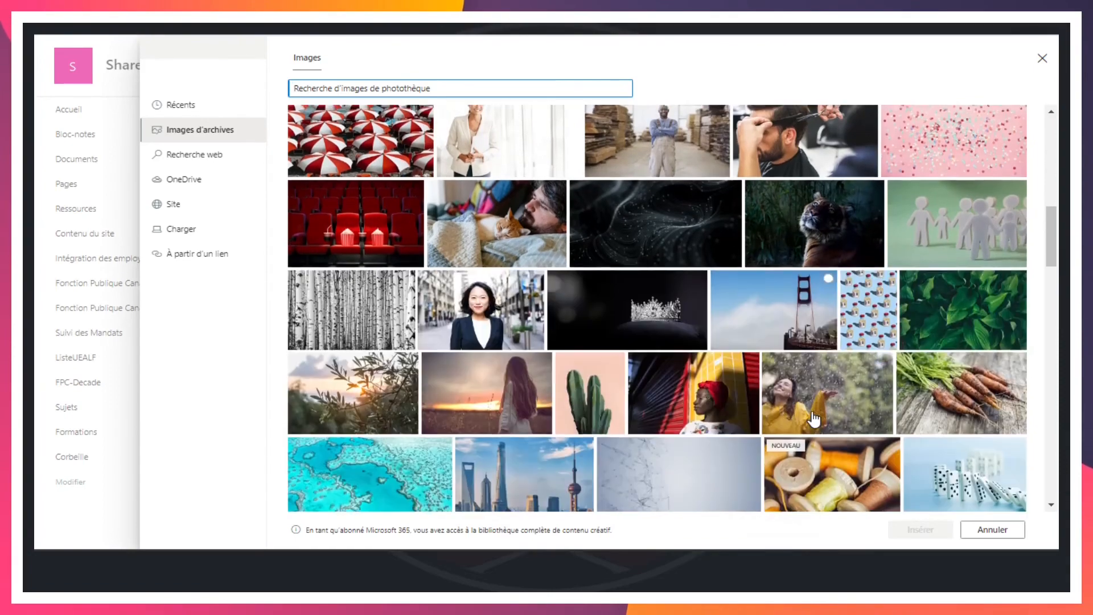
scroll(813, 419, "down", 5)
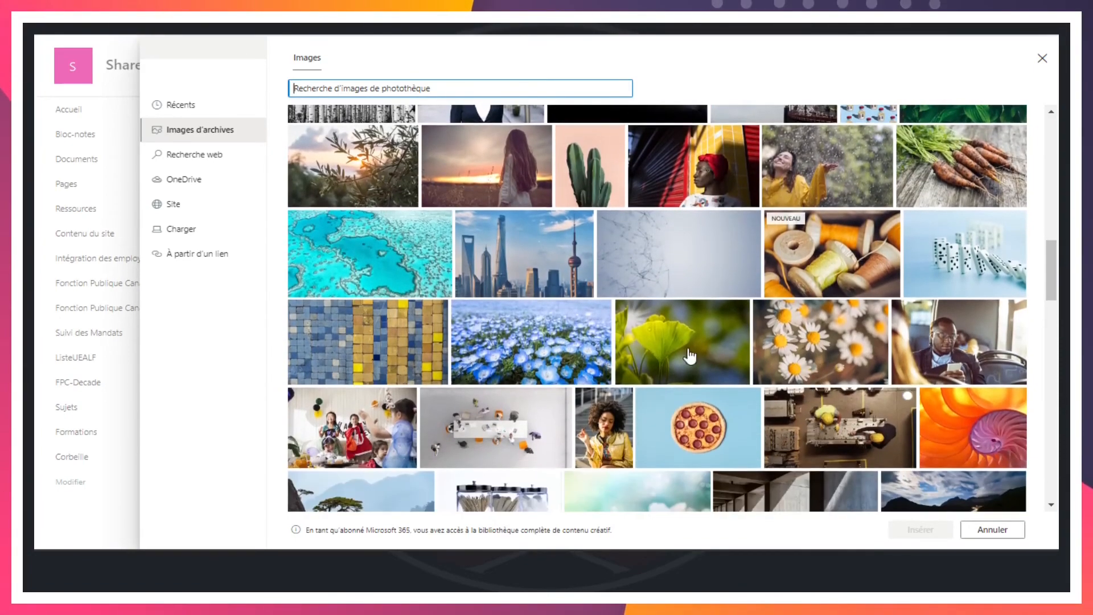
scroll(690, 356, "down", 2)
left_click(519, 180)
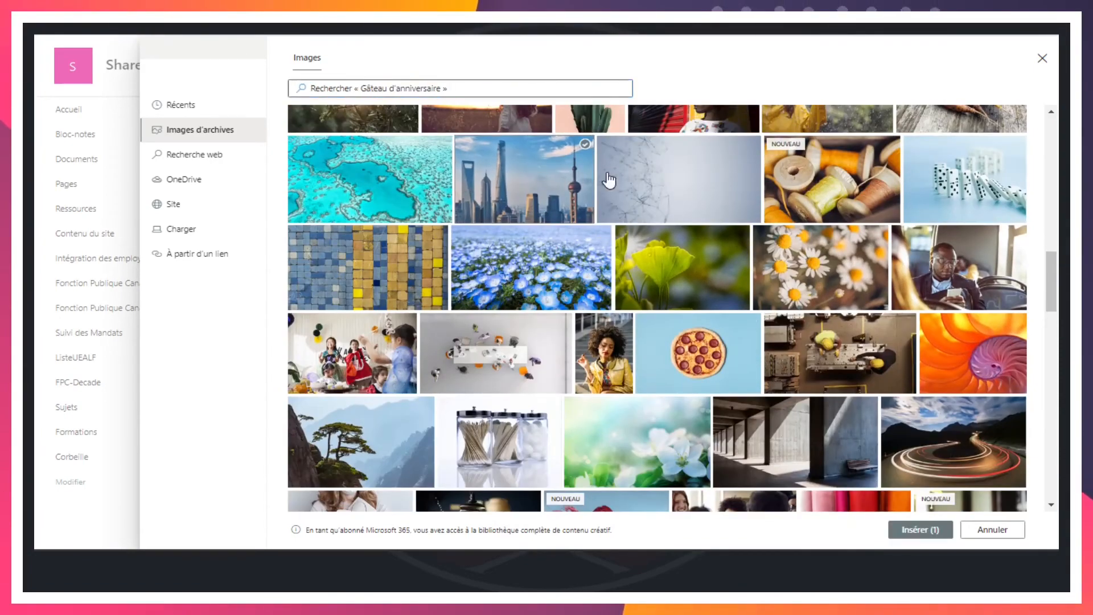
left_click(928, 530)
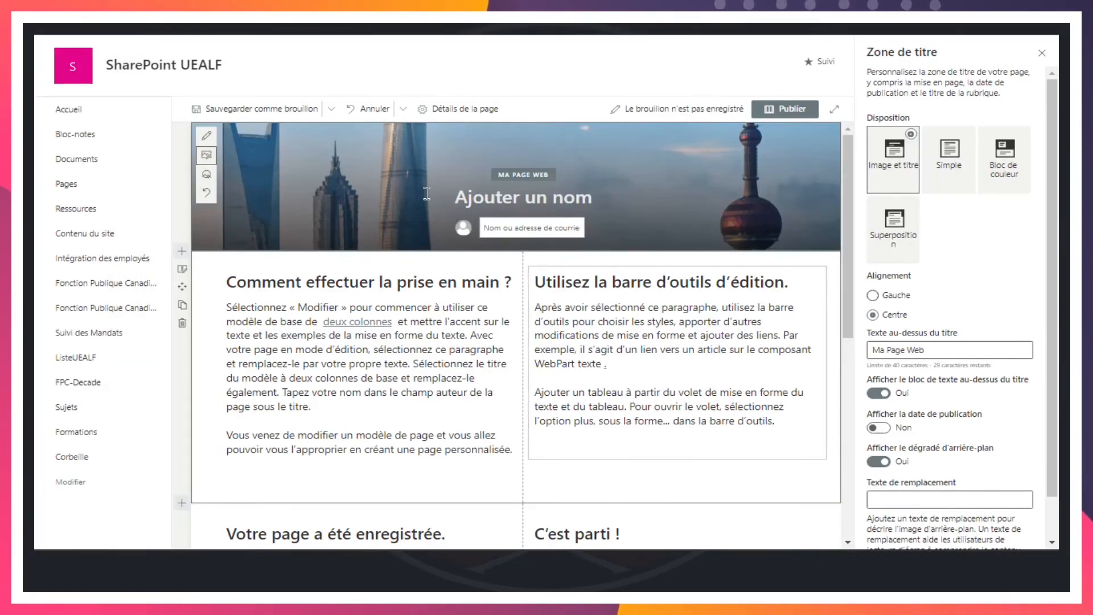
- Adjust the skyline image's focal point, trying its upper edge and then setting it lower on the towers at the left
left_click(206, 174)
mouse_move(324, 216)
left_mouse_down()
mouse_move(322, 226)
mouse_move(323, 198)
left_mouse_up()
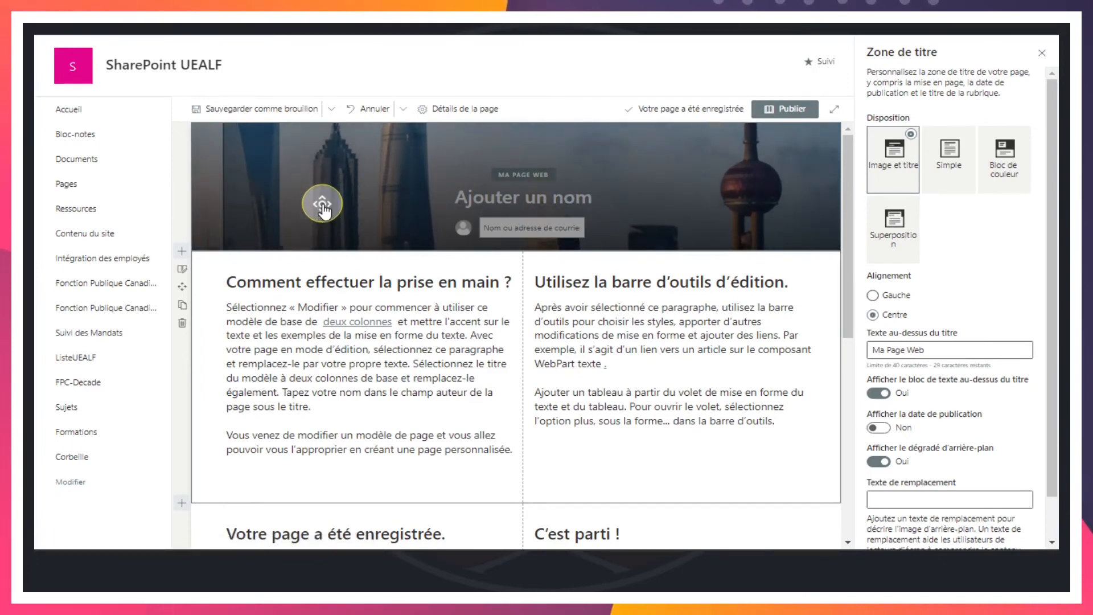
left_click_drag(325, 205, 328, 129)
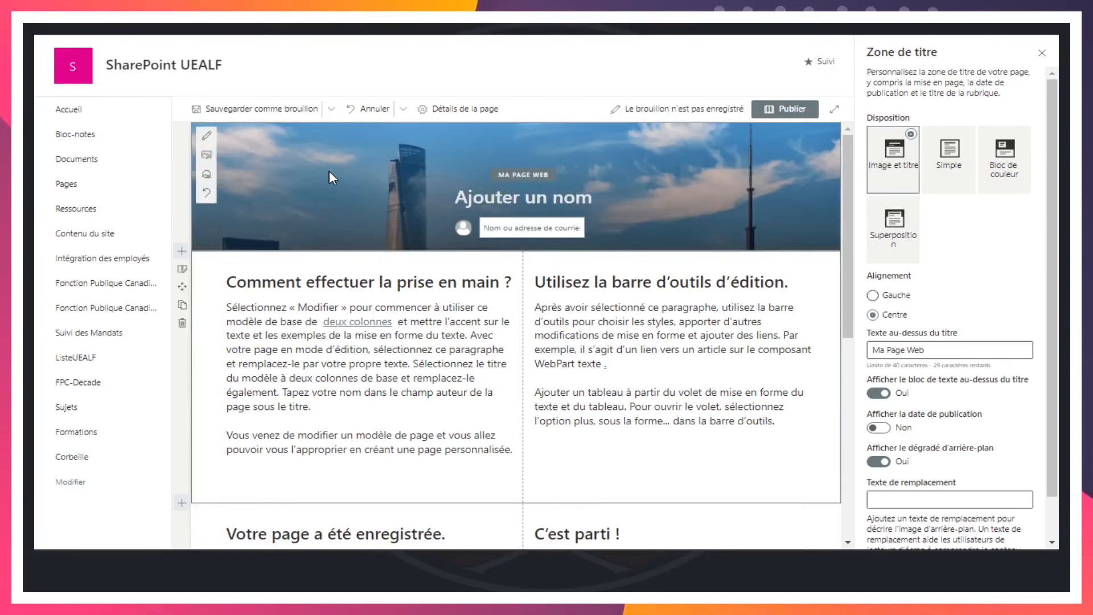
left_click(206, 174)
left_click_drag(314, 126, 266, 211)
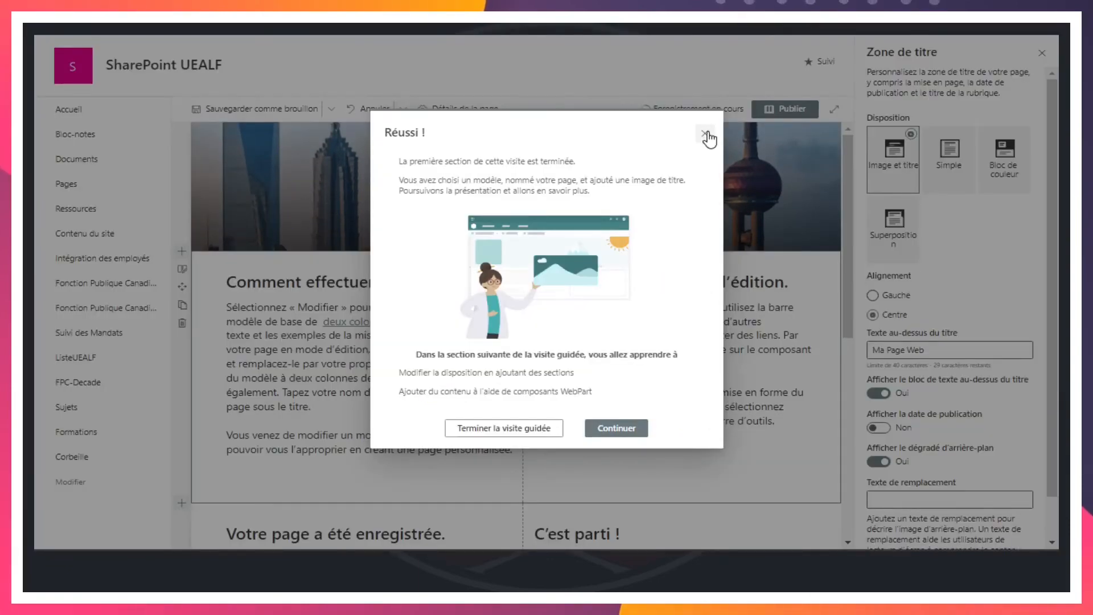
- End the guided tour and enter "Ce que fait ma page" as the page title
left_click(509, 428)
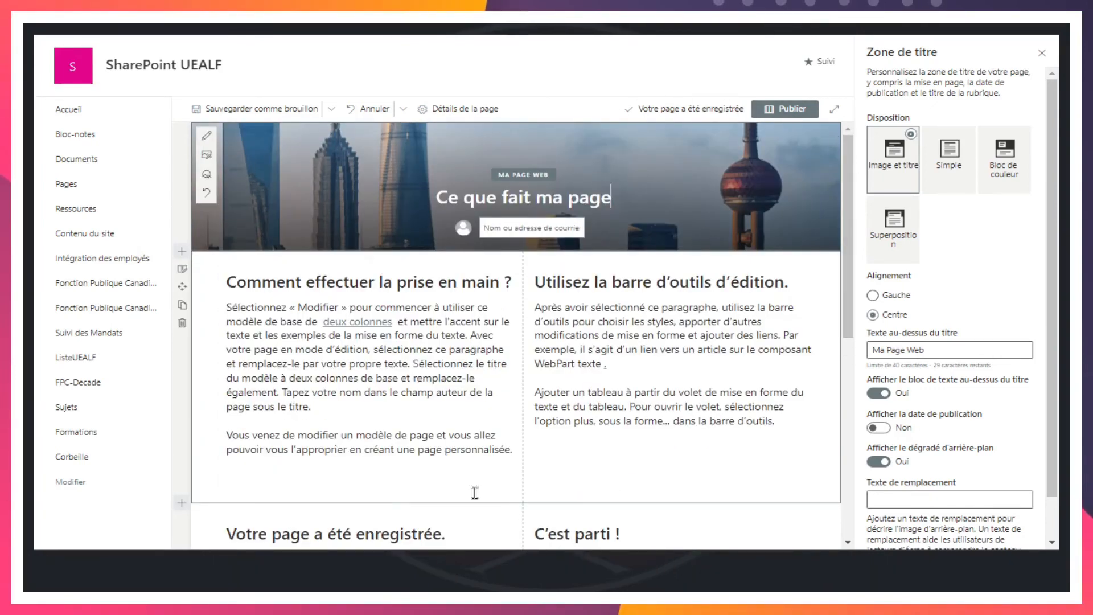
scroll(327, 310, "down", 3)
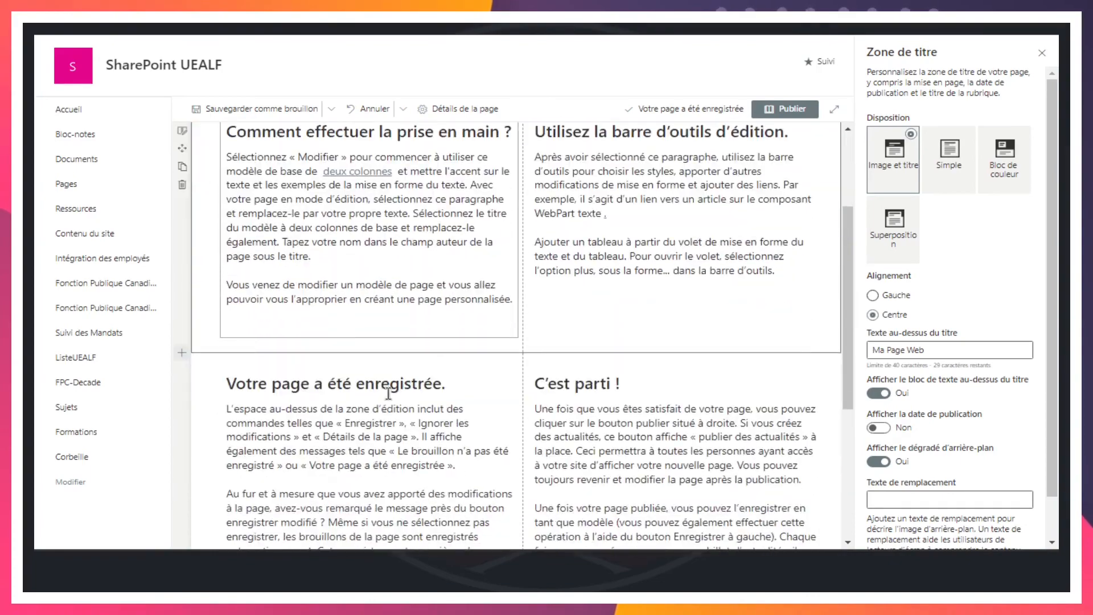
scroll(307, 296, "up", 3)
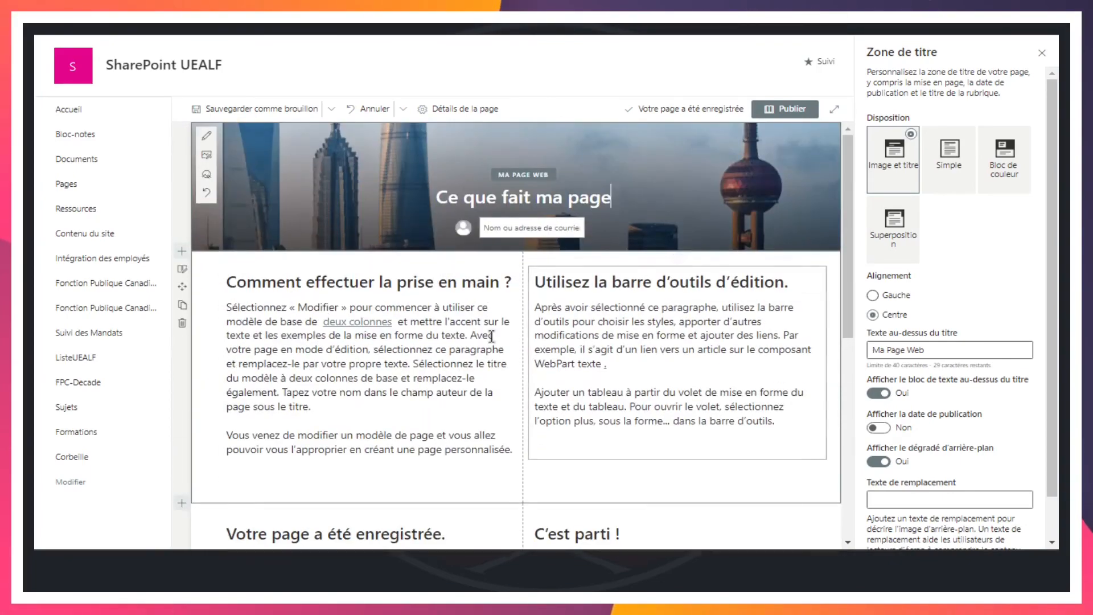
- Make the last paragraph of the "Comment effectuer la prise en main ?" text block bold
left_click(353, 325)
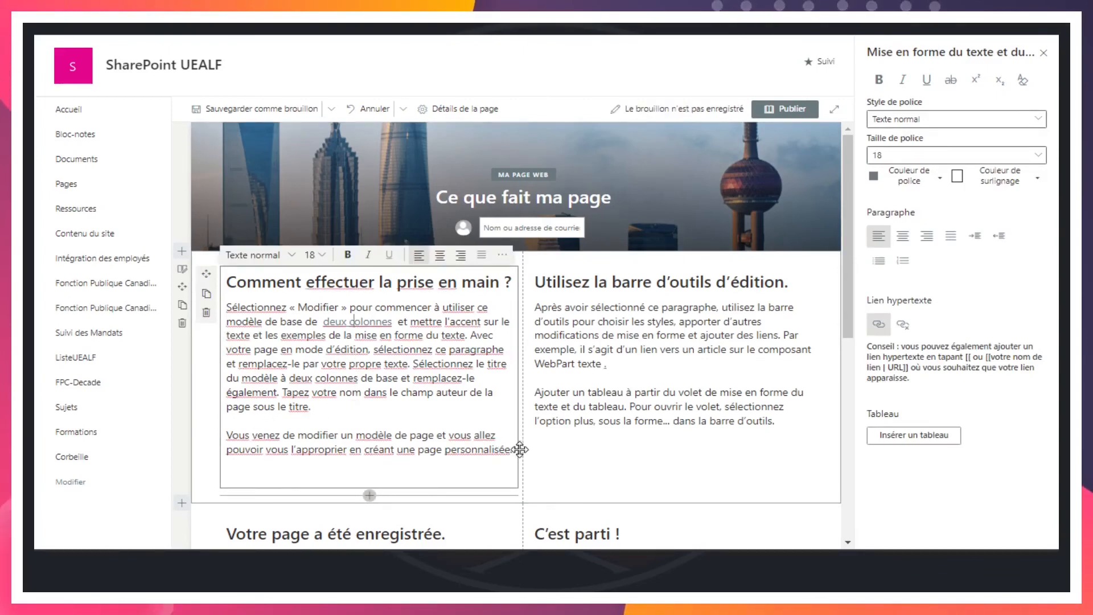
left_click_drag(510, 451, 400, 432)
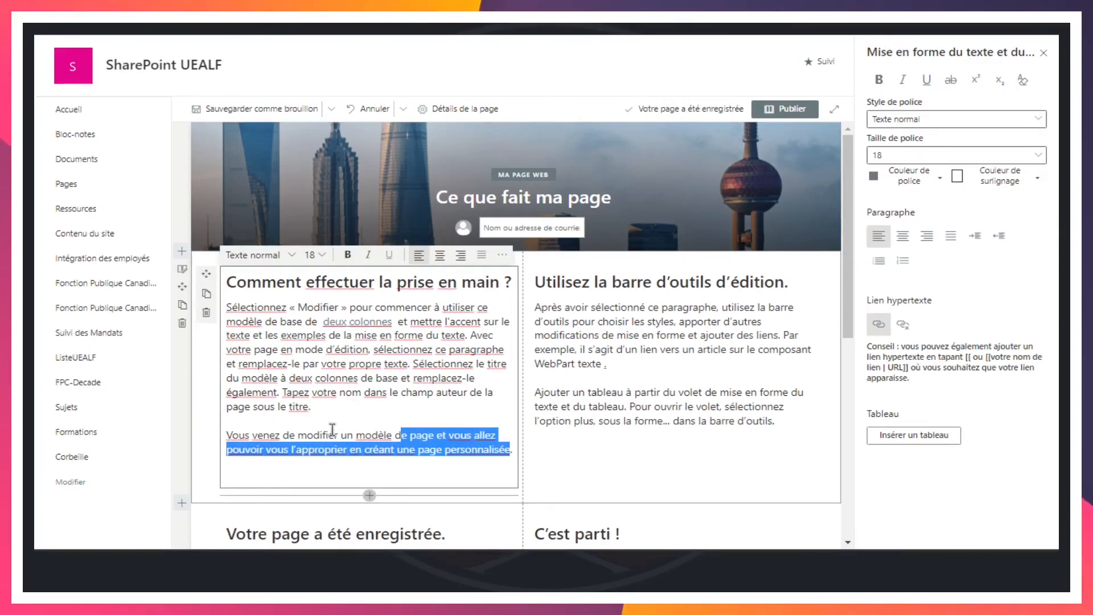
left_click(358, 258)
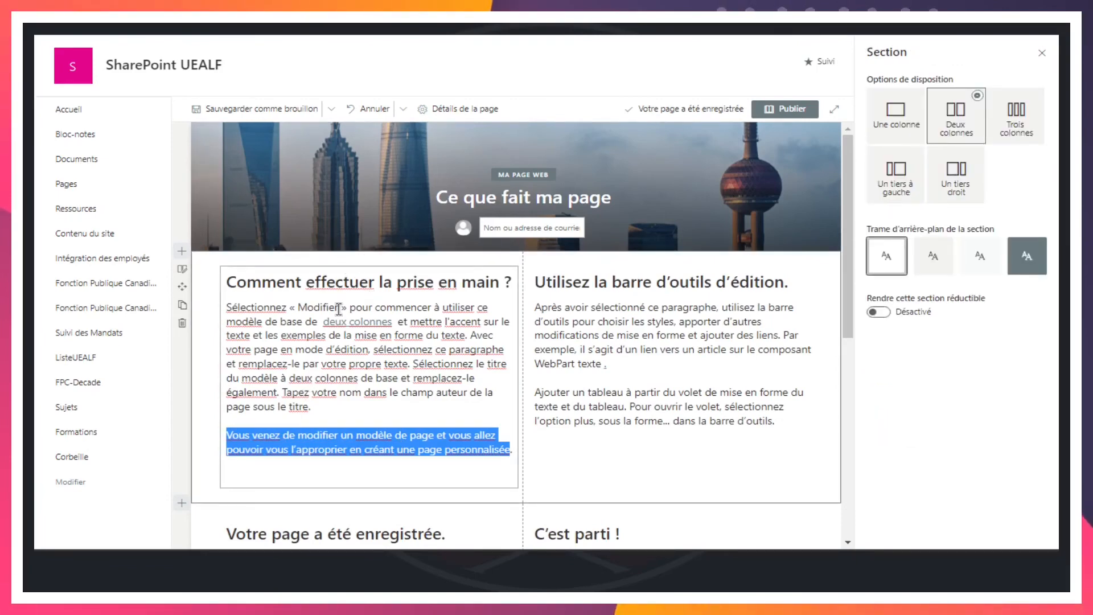
left_click(324, 349)
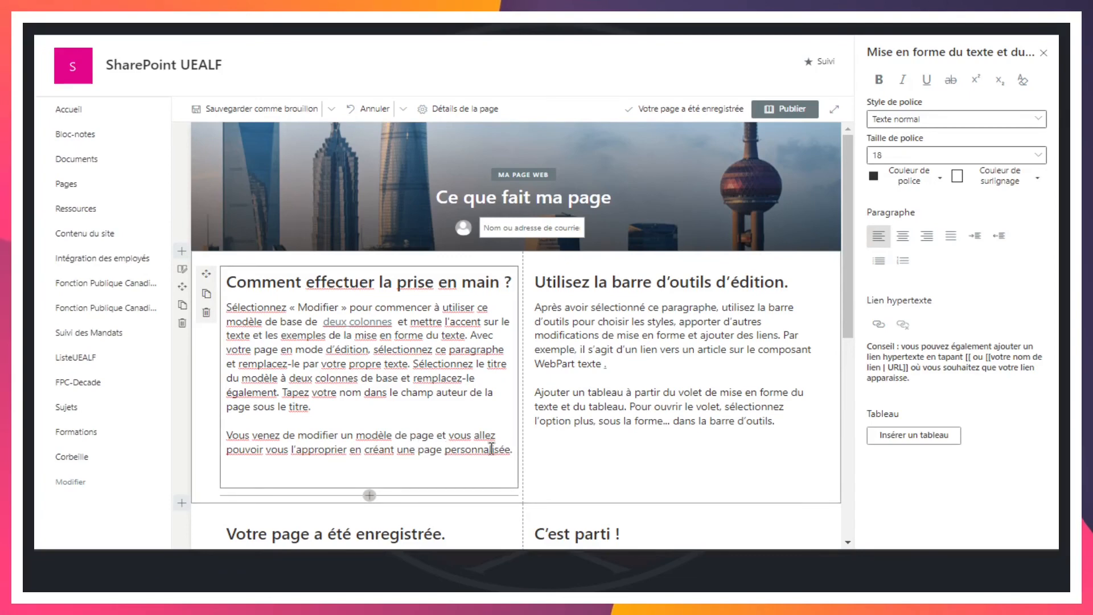
left_click_drag(510, 449, 222, 421)
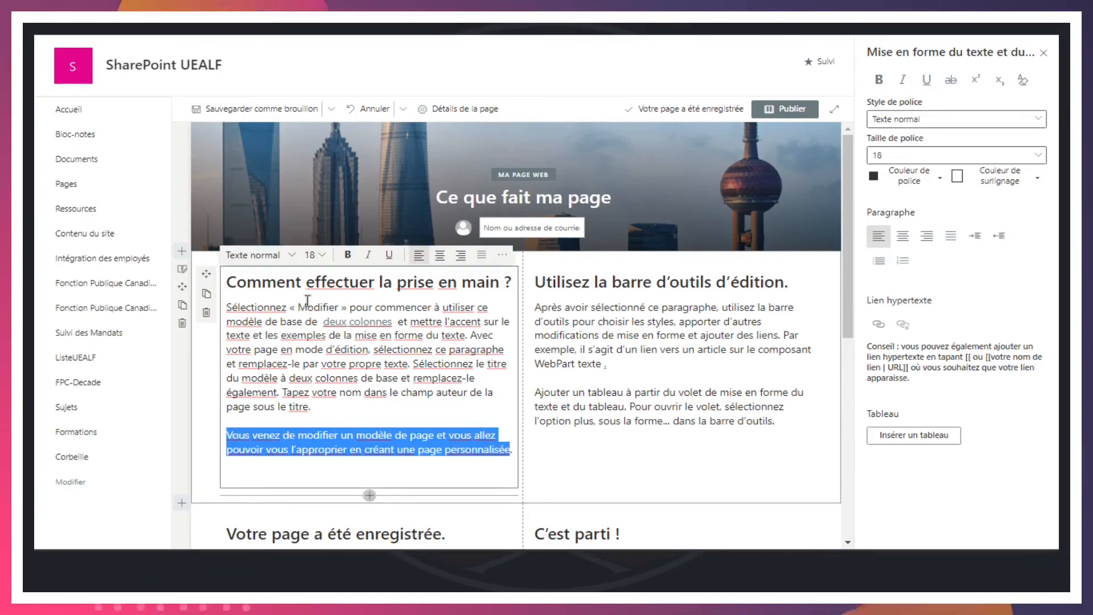
left_click(347, 256)
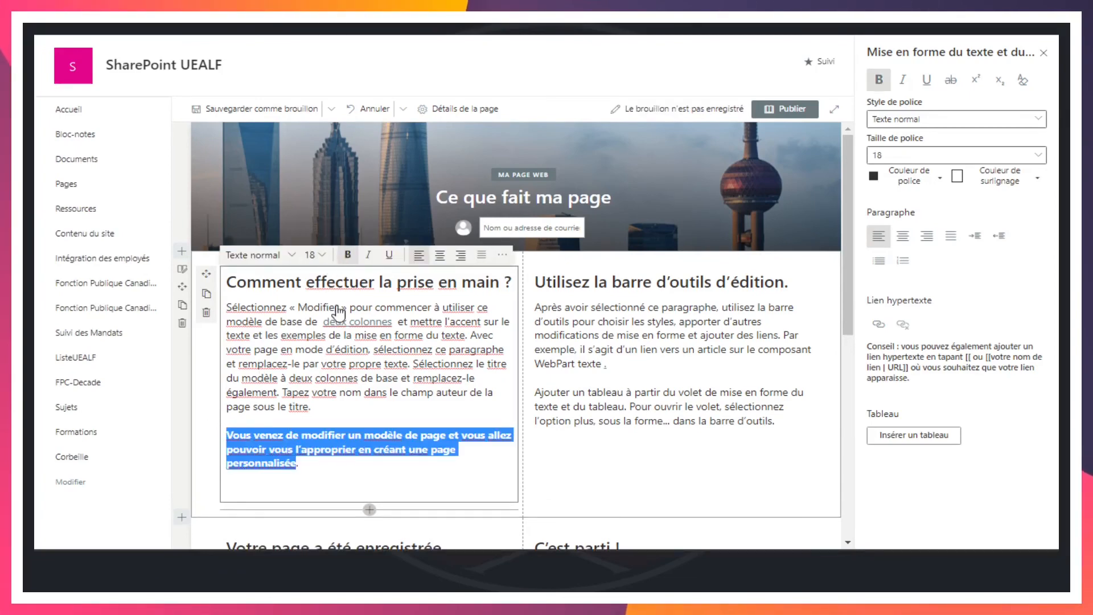
- Make the word "d'édition" bold in the first column's text and look over the available text styles
left_click(322, 349)
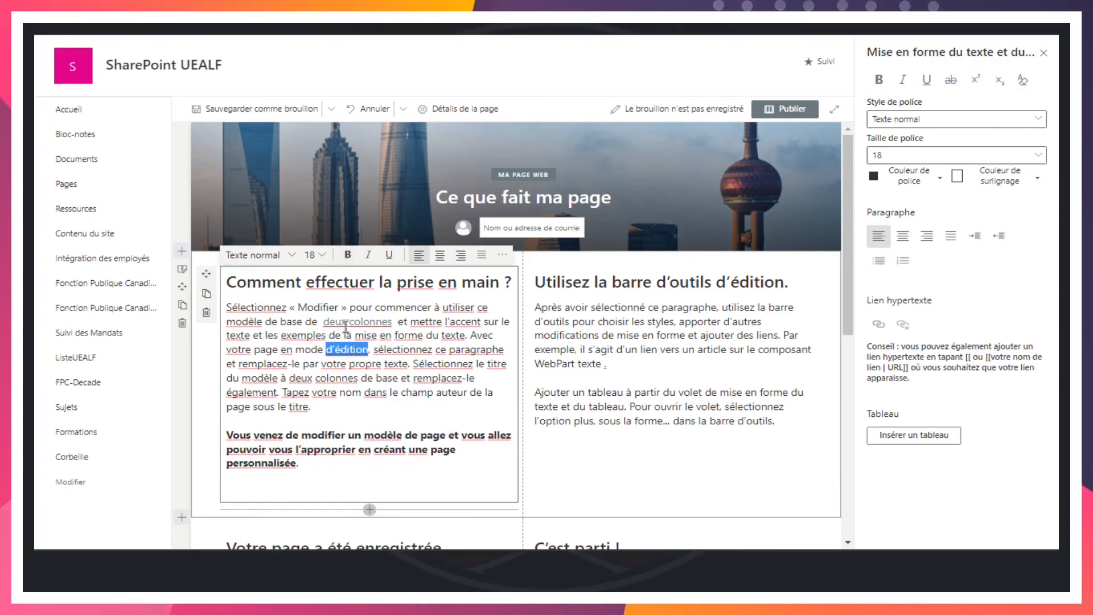
left_click(347, 256)
left_click(277, 321)
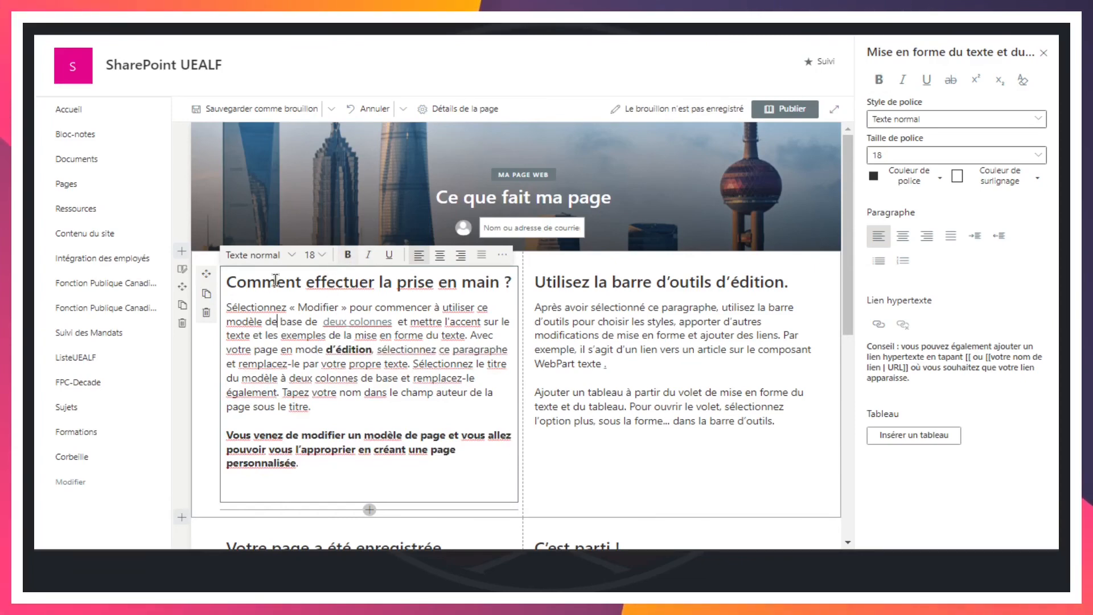
left_click(293, 255)
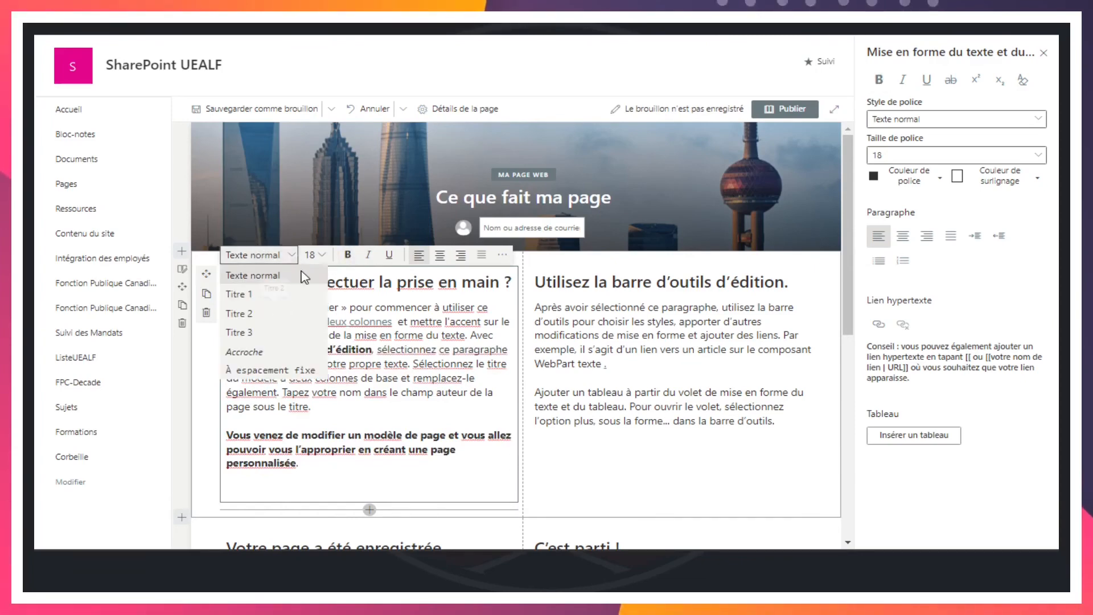
left_click(426, 324)
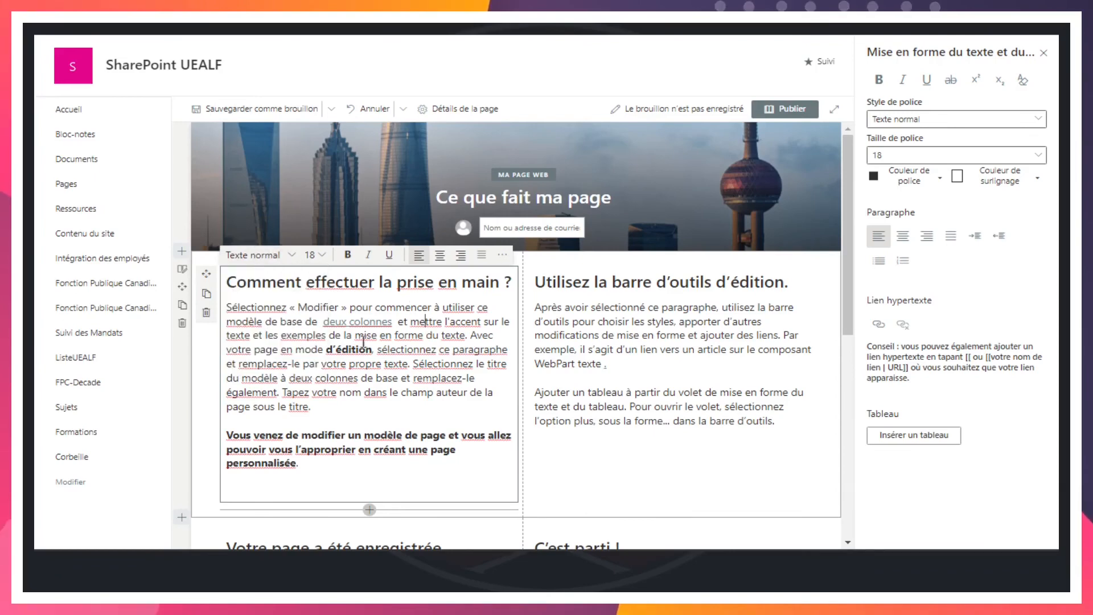
- Browse the web parts that can be added below the "Utilisez la barre d'outils d'édition." text block
left_click(617, 392)
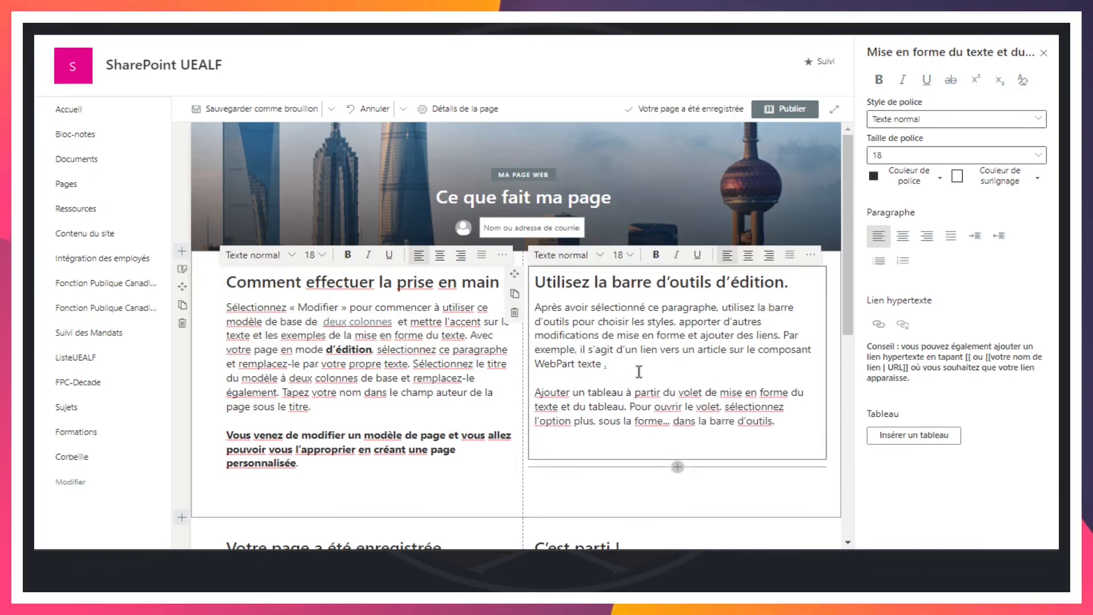
left_click(677, 467)
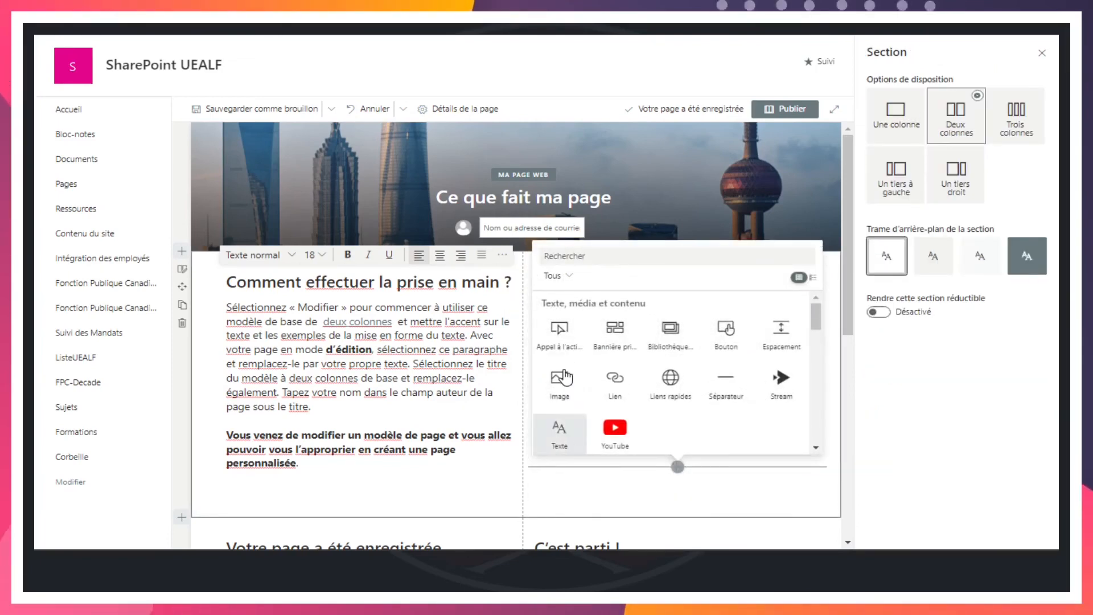
mouse_move(815, 316)
left_mouse_down()
mouse_move(813, 376)
mouse_move(816, 312)
left_mouse_up()
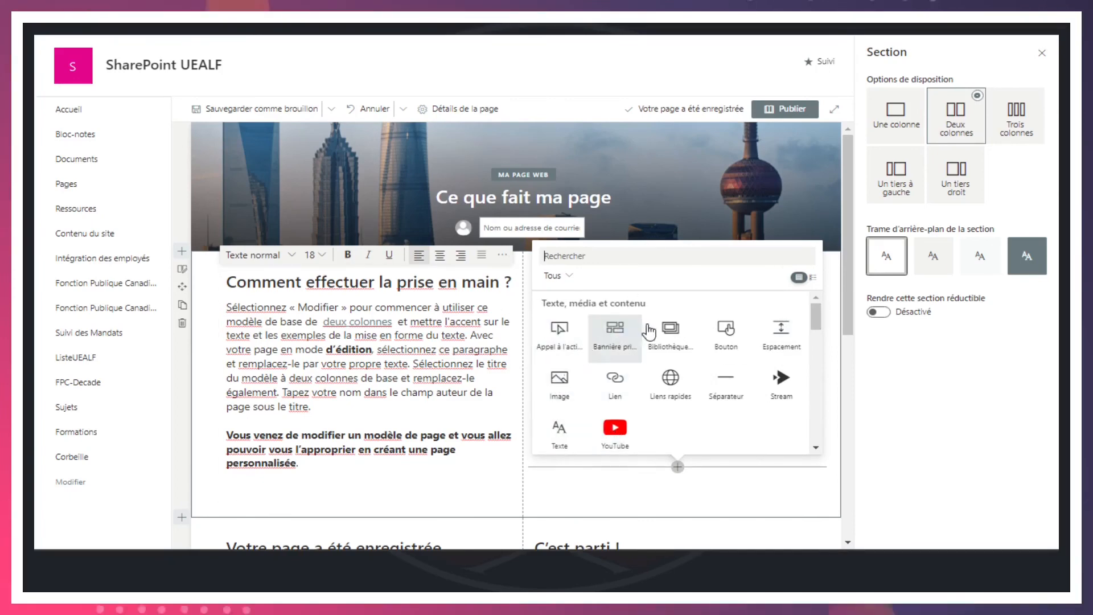
left_click(836, 362)
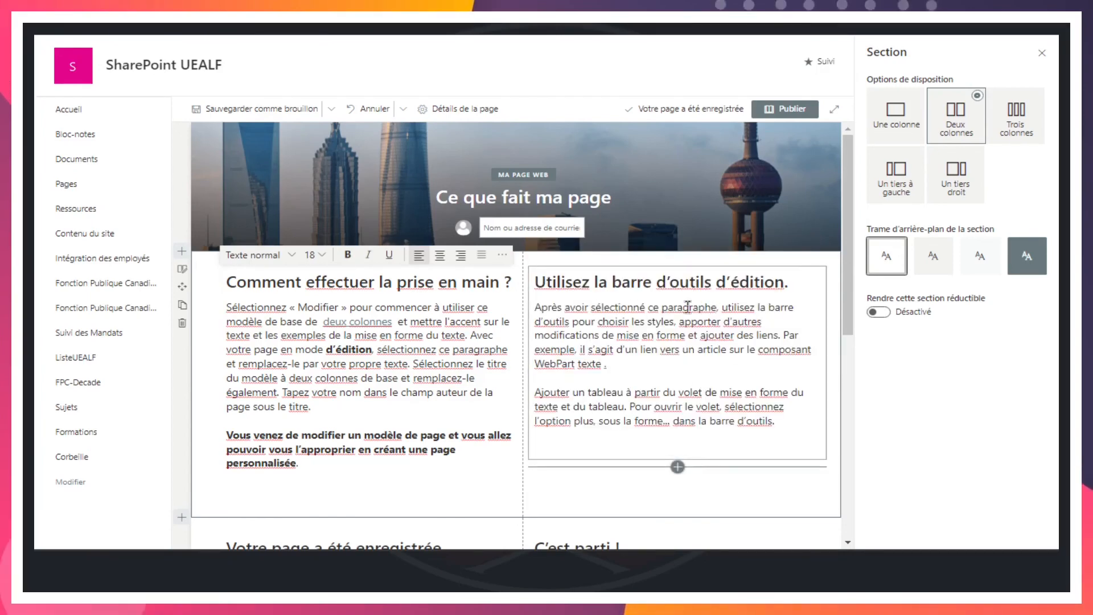
- Replace the "Utilisez la barre d'outils d'édition." text block with a YouTube web part showing the "Comprendre SharePoint en 5 étapes" video
left_click(562, 268)
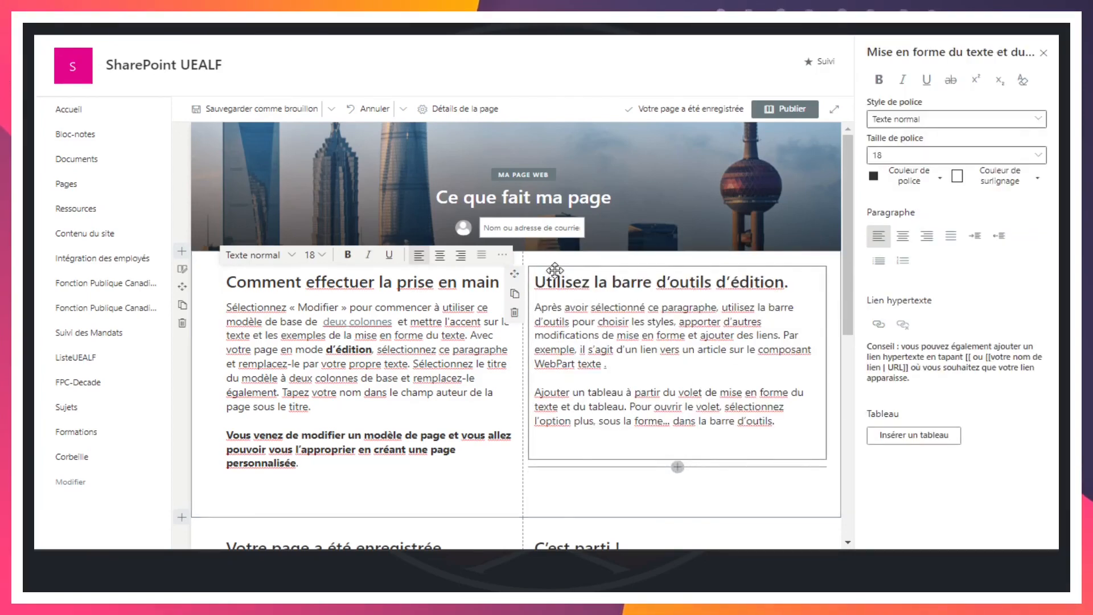
left_click(514, 314)
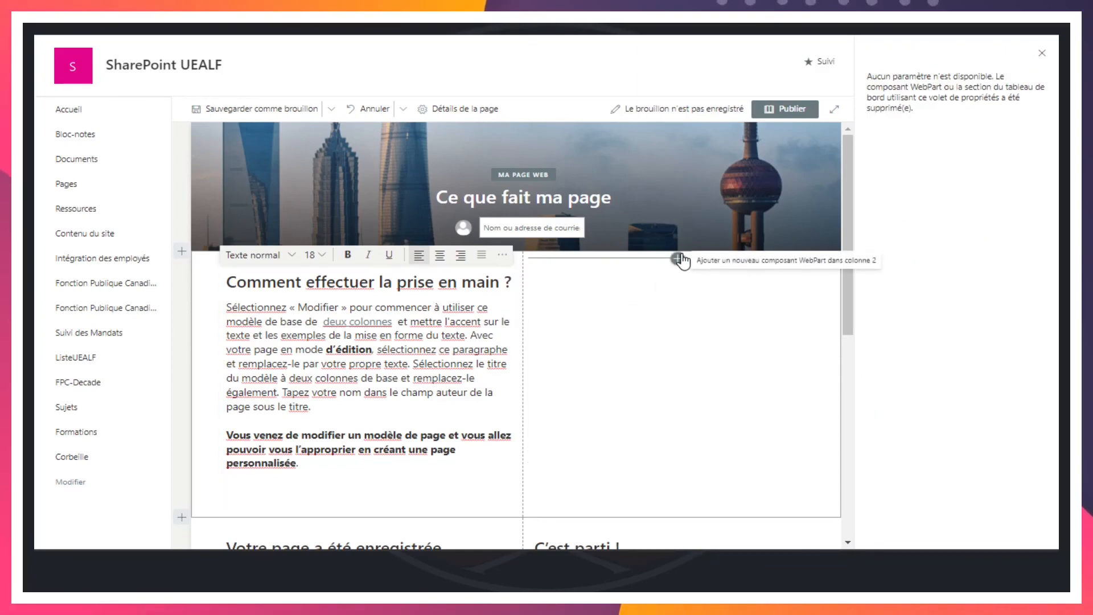
left_click(678, 260)
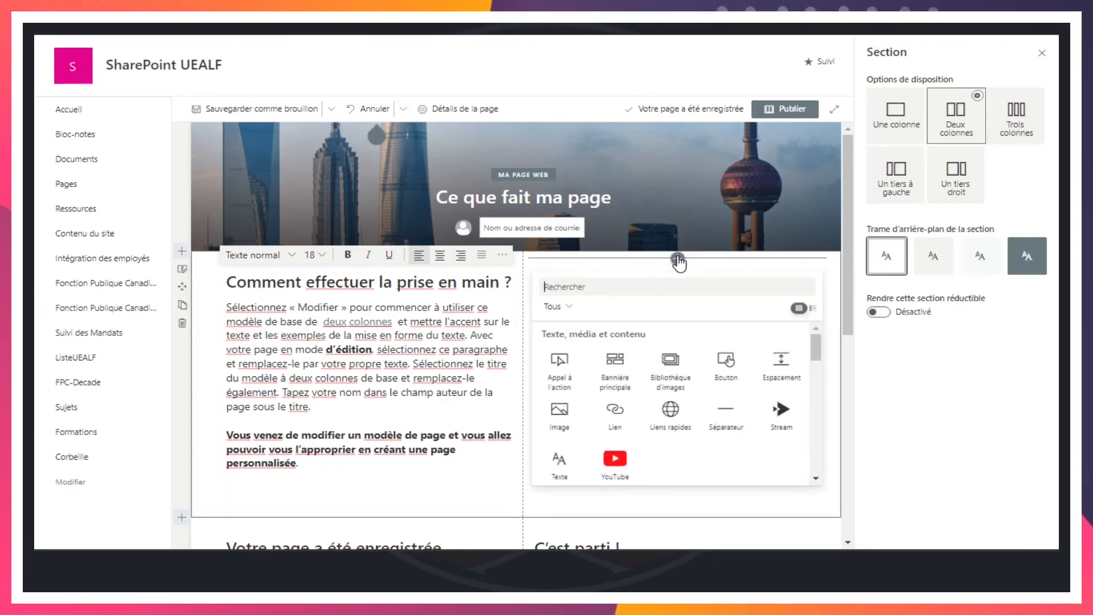
left_click(614, 455)
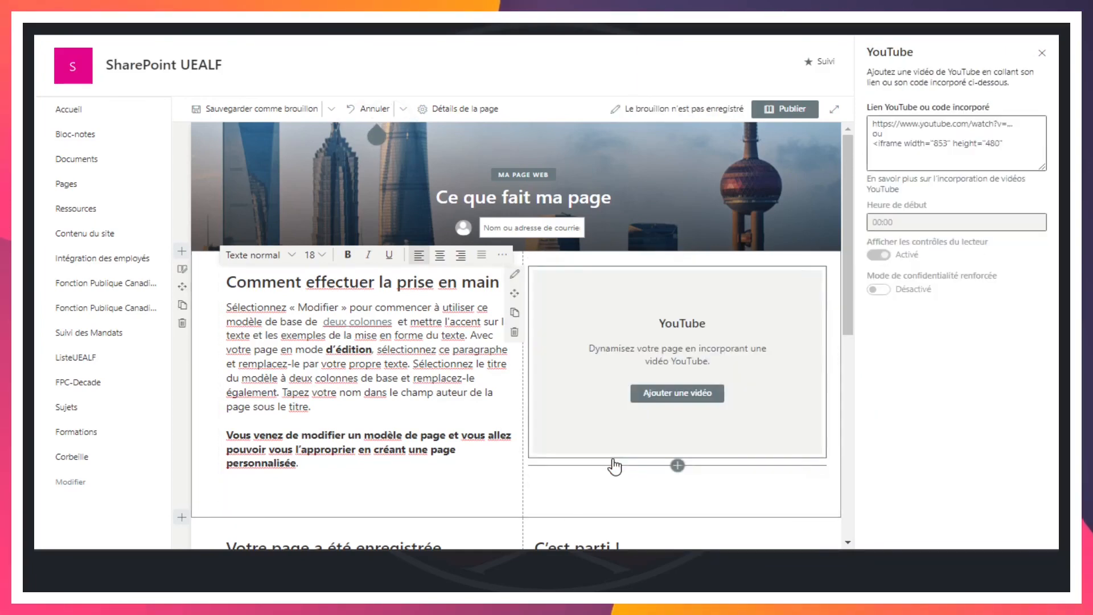
left_click(1041, 54)
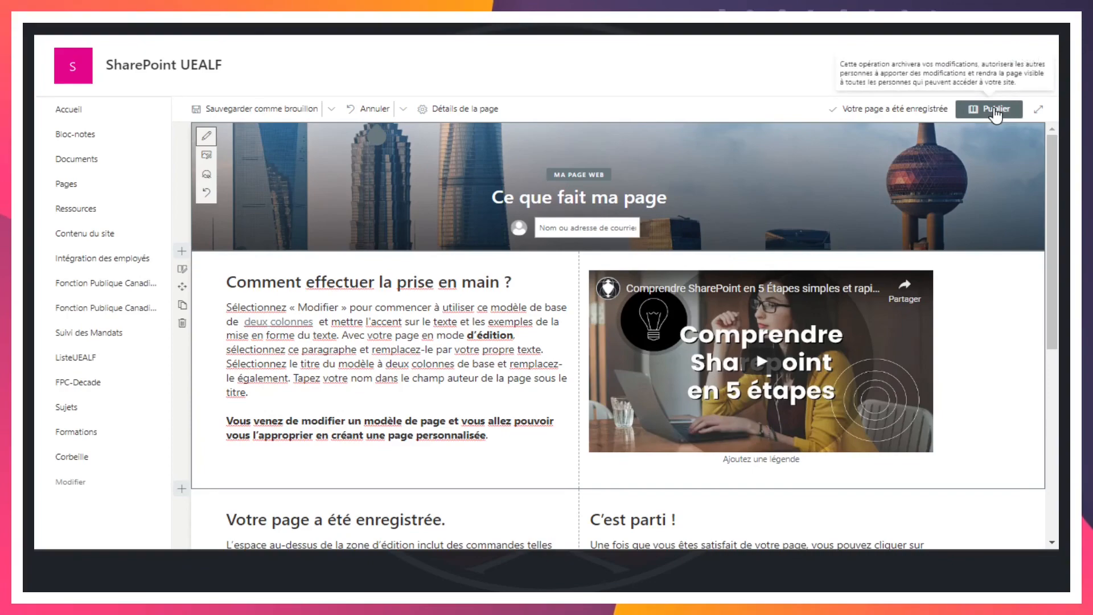
- Publish the page and dismiss the suggestions for helping others find it
left_click(993, 109)
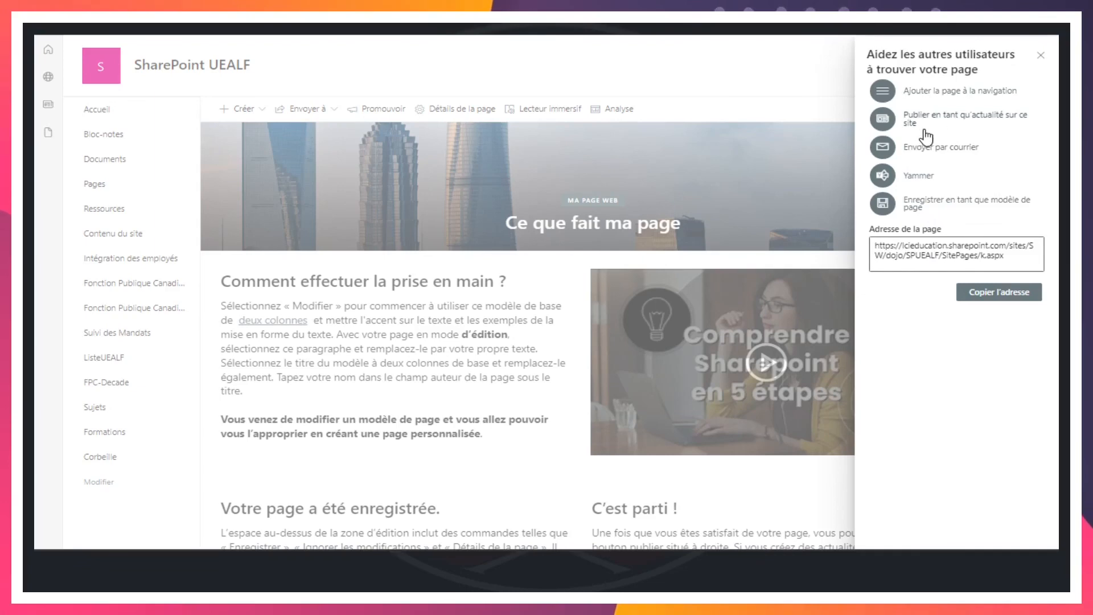
left_click(1041, 57)
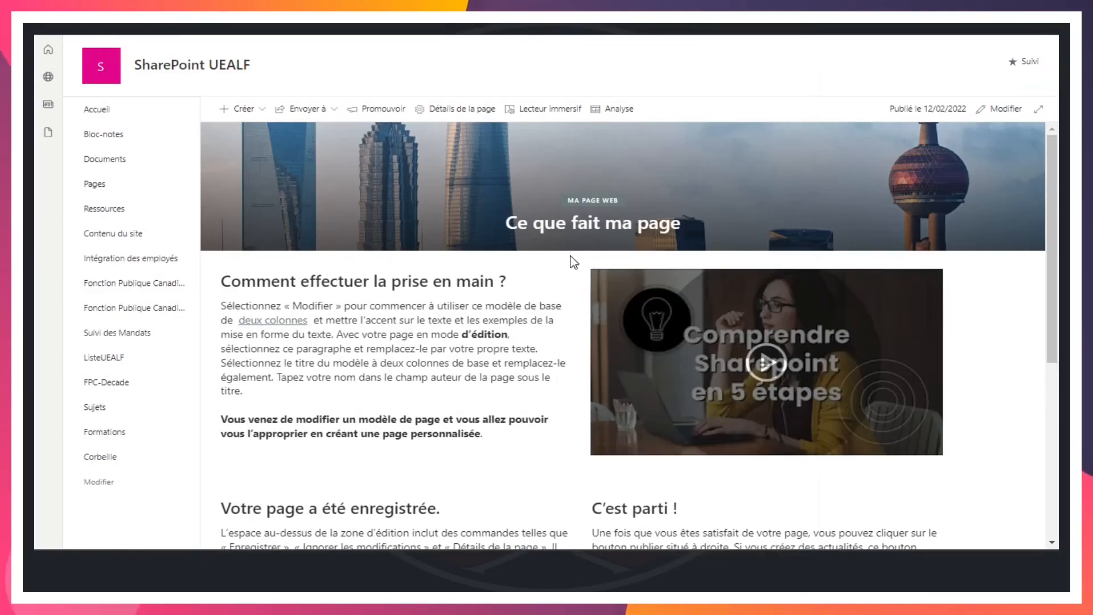